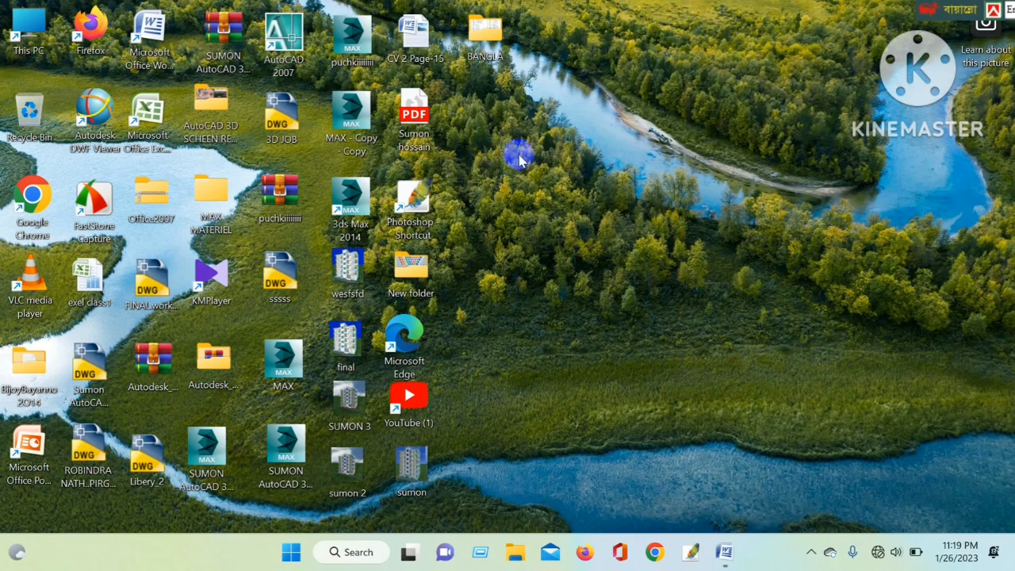
# Open a maximized blank Microsoft Word document and set the text format to Times New Roman, size 36, light blue
pyautogui.doubleClick(151, 32)
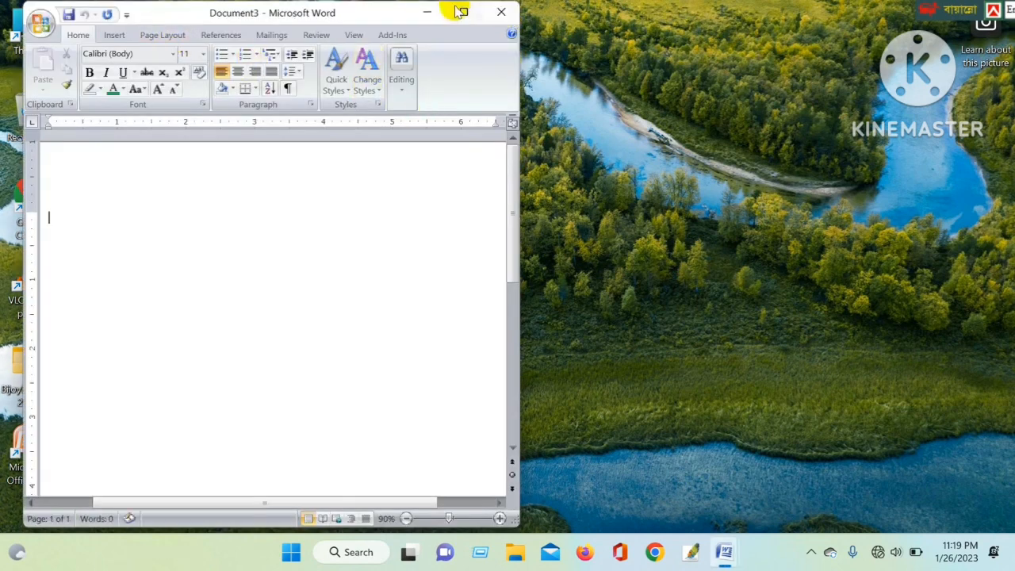
pyautogui.click(460, 11)
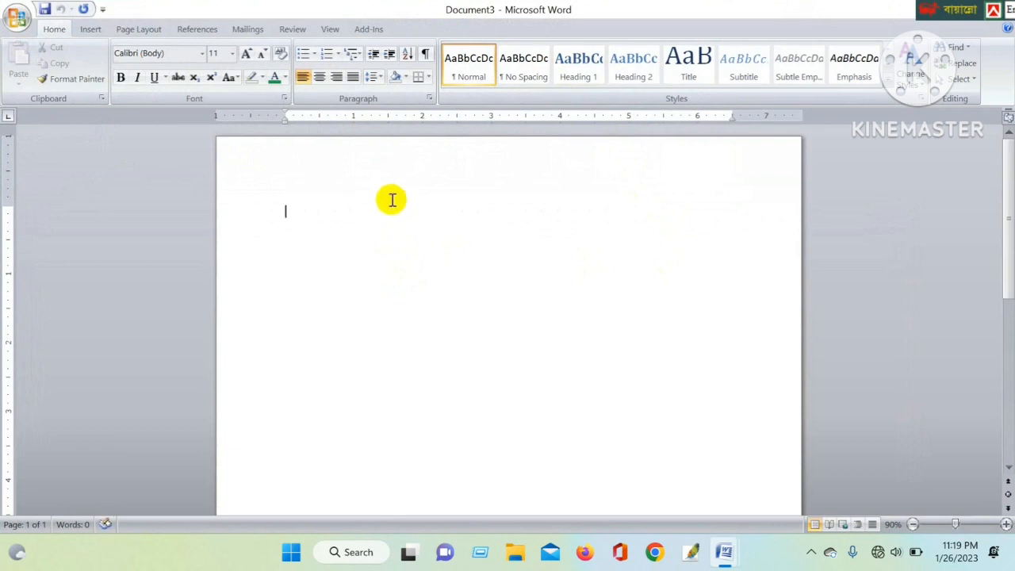
pyautogui.click(205, 54)
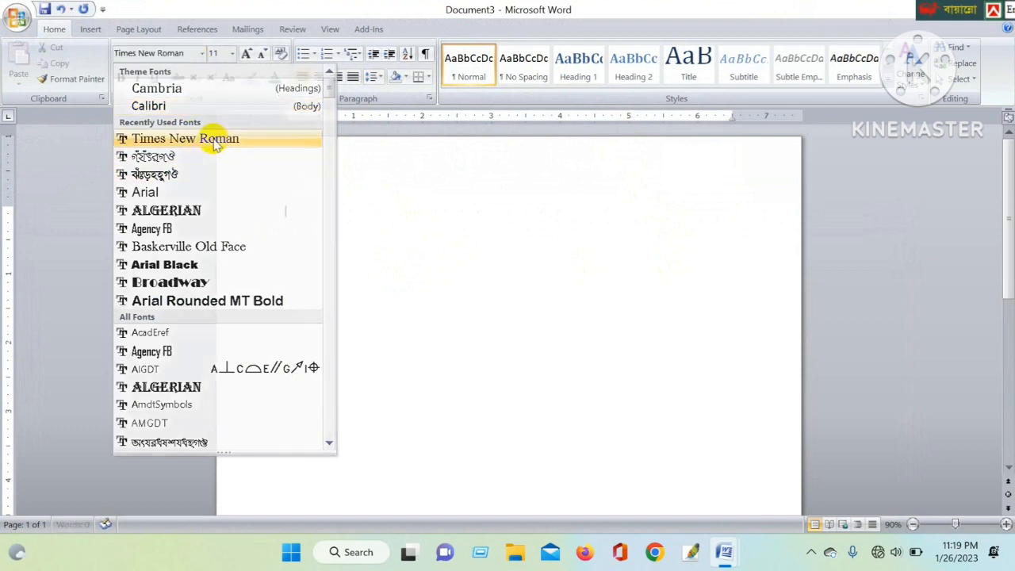
pyautogui.click(214, 142)
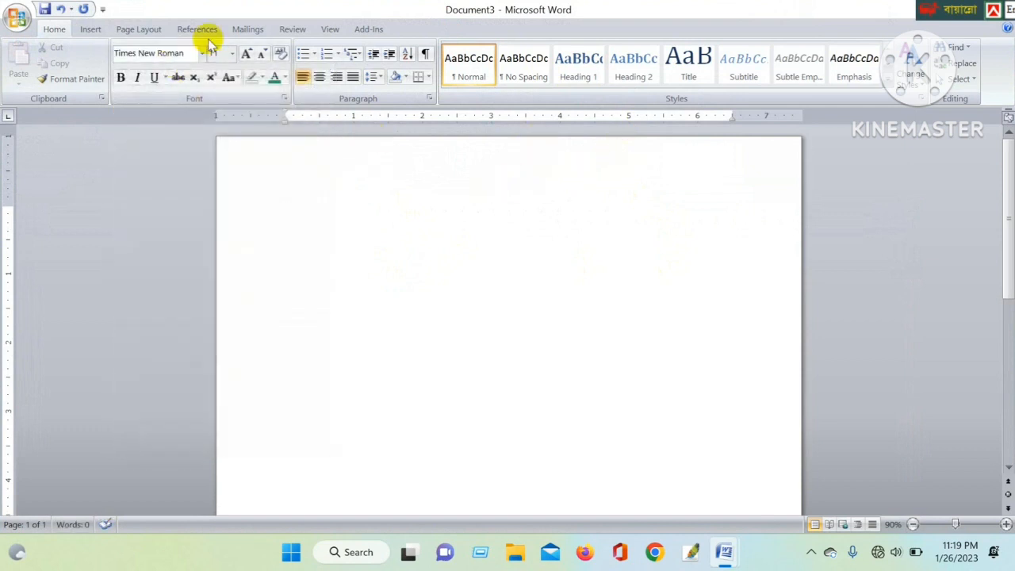
pyautogui.click(232, 53)
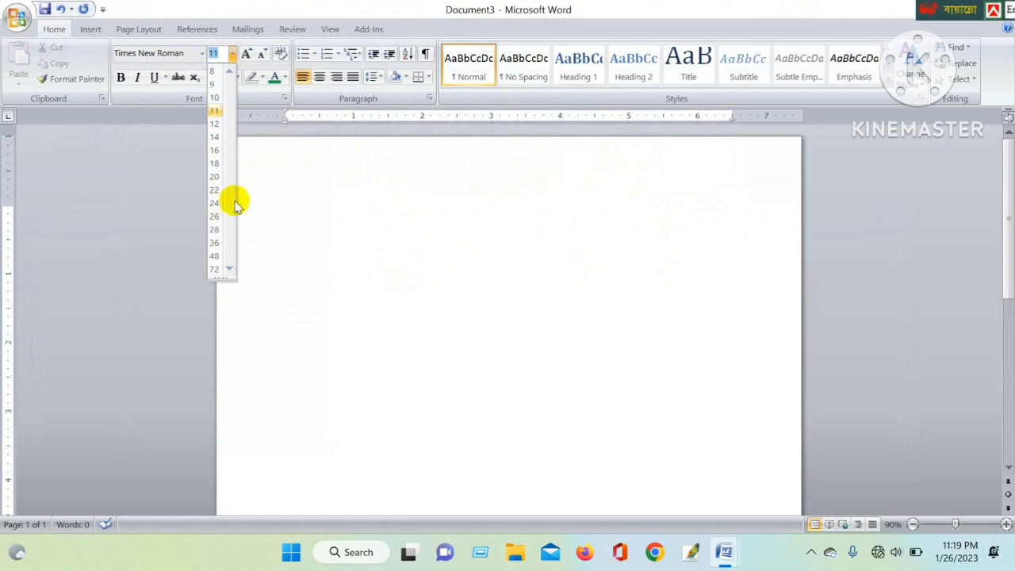
pyautogui.click(215, 242)
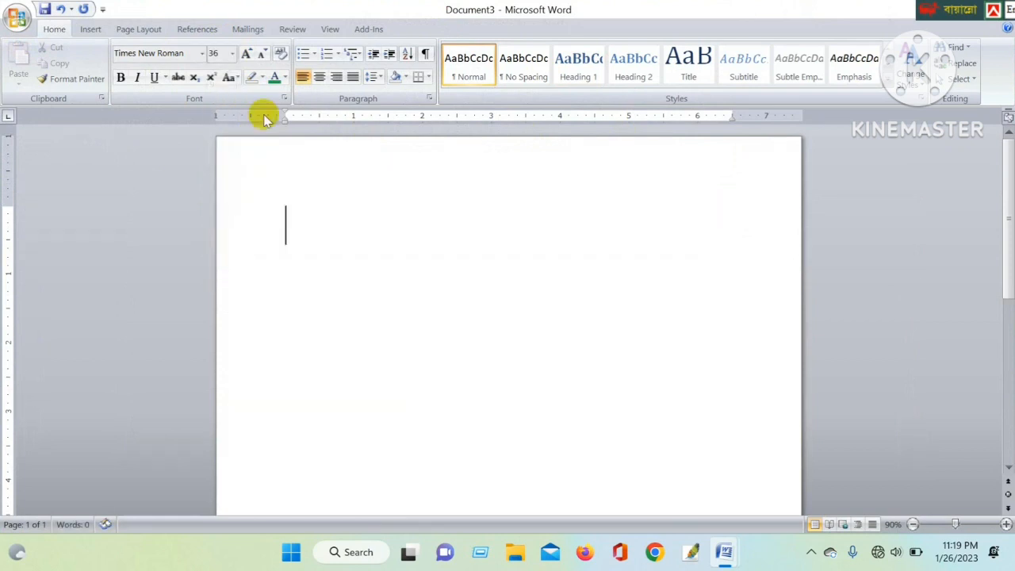
pyautogui.click(285, 77)
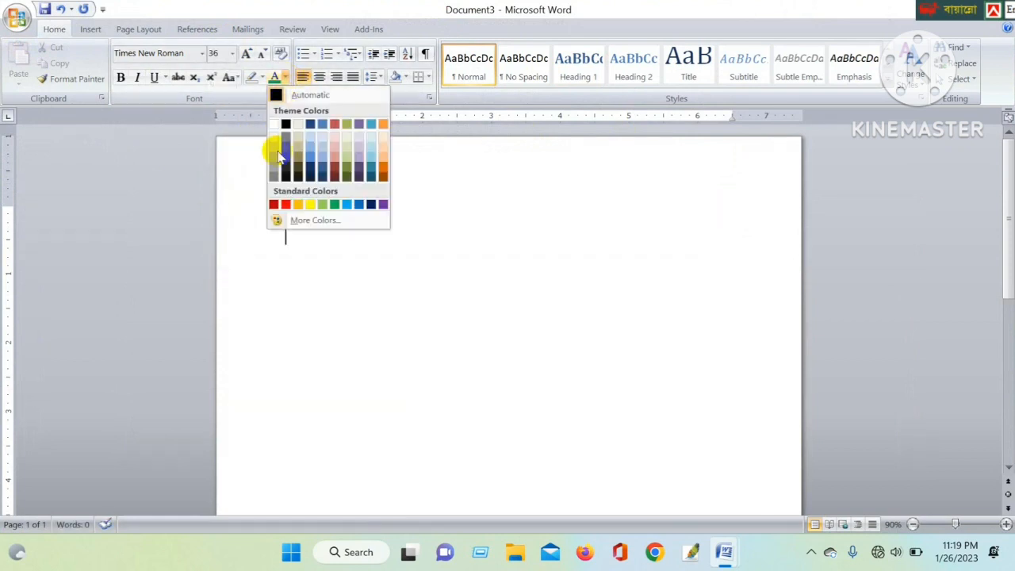
pyautogui.click(347, 206)
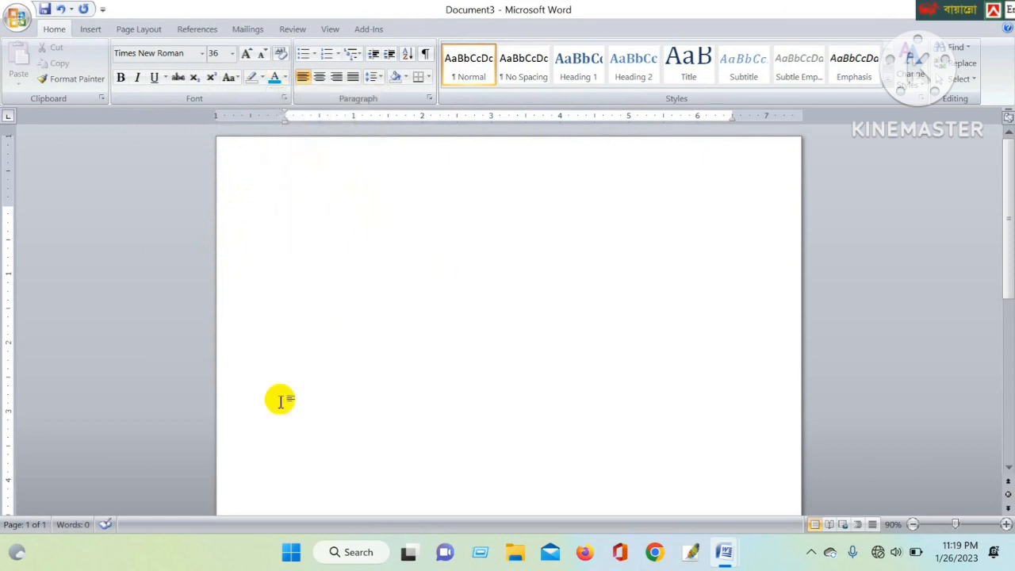
# Enter the heading text "Sumon Learning Digital Academy" at the start of the page
pyautogui.moveTo(18, 553)
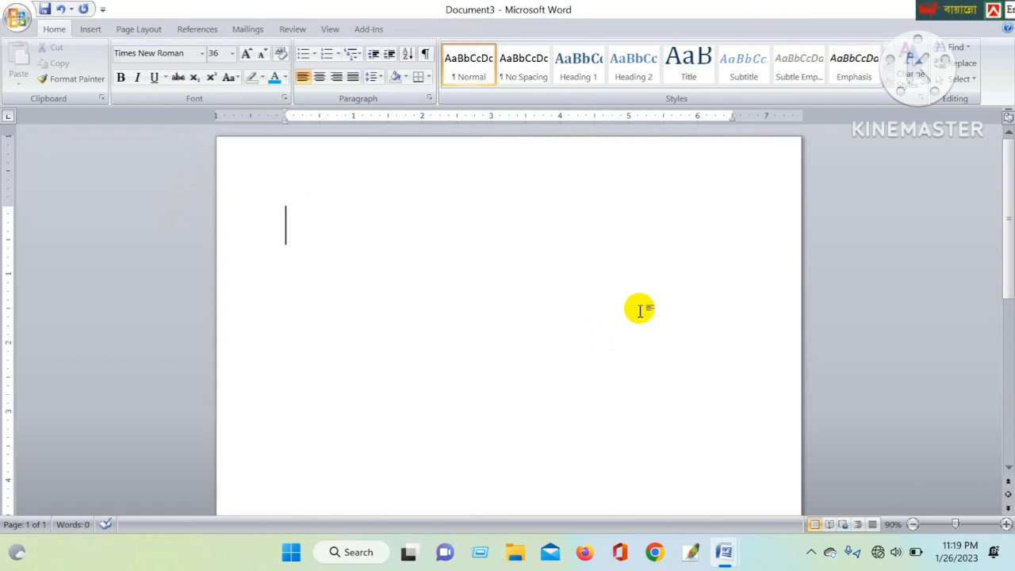
pyautogui.write('Syn')
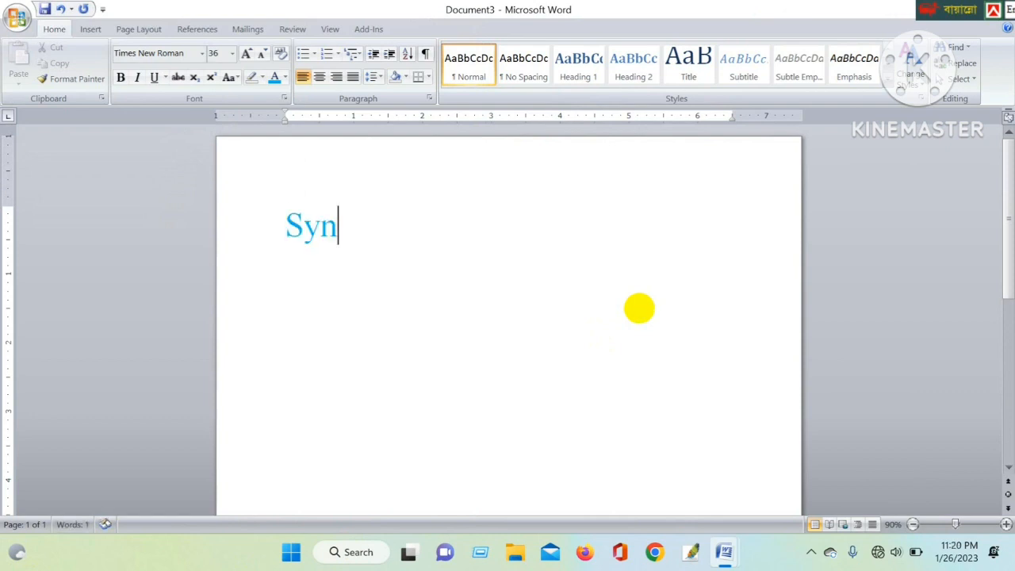
pyautogui.press('BackSpace')
pyautogui.press('BackSpace')
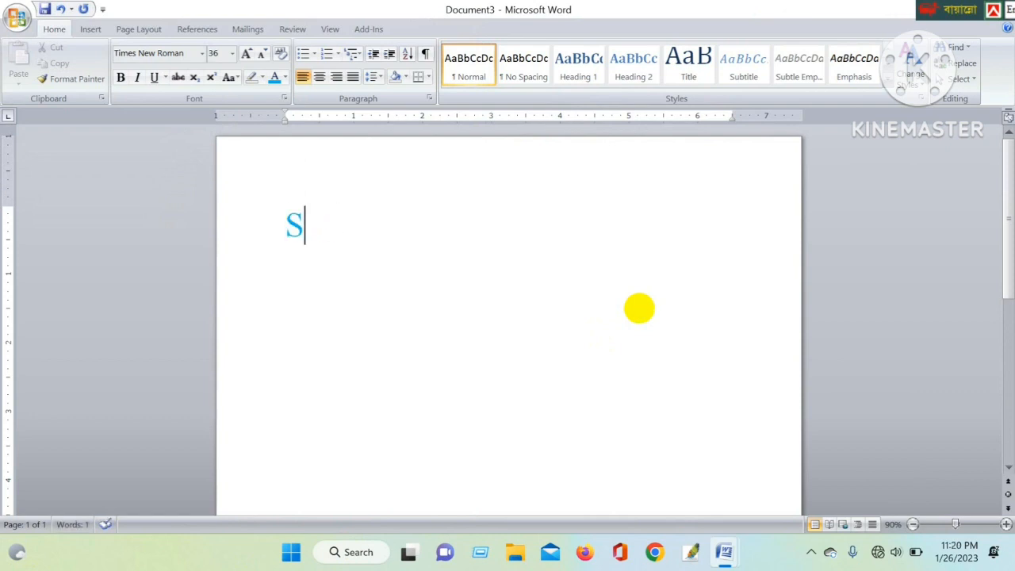
pyautogui.write('umon ')
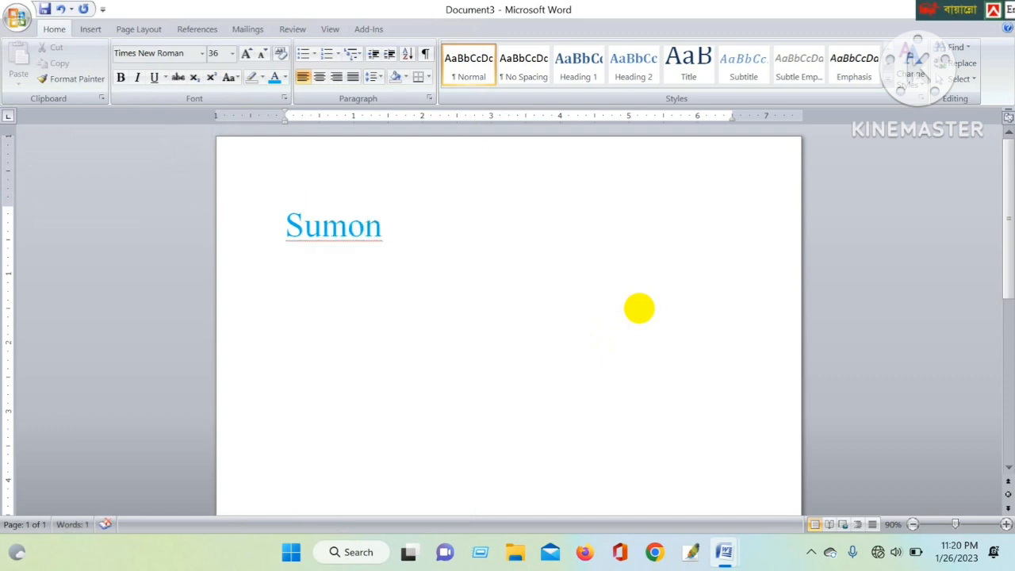
pyautogui.write('Lea')
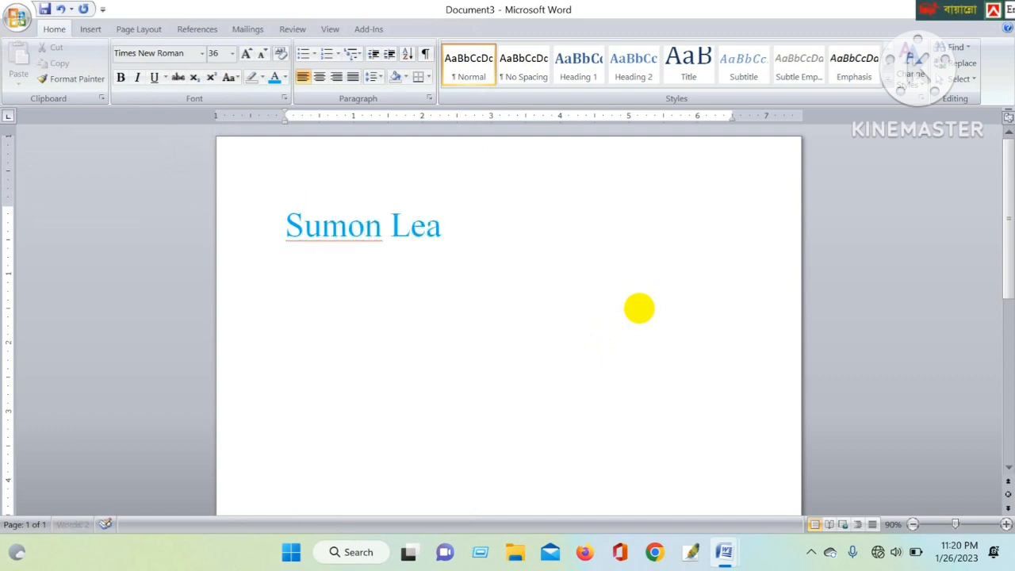
pyautogui.write('rning ')
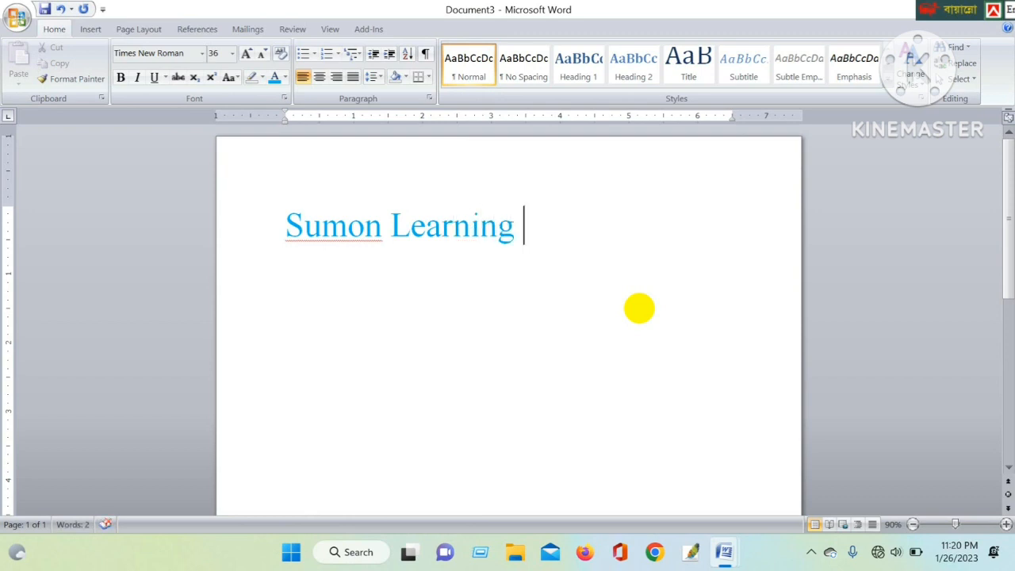
pyautogui.write('D')
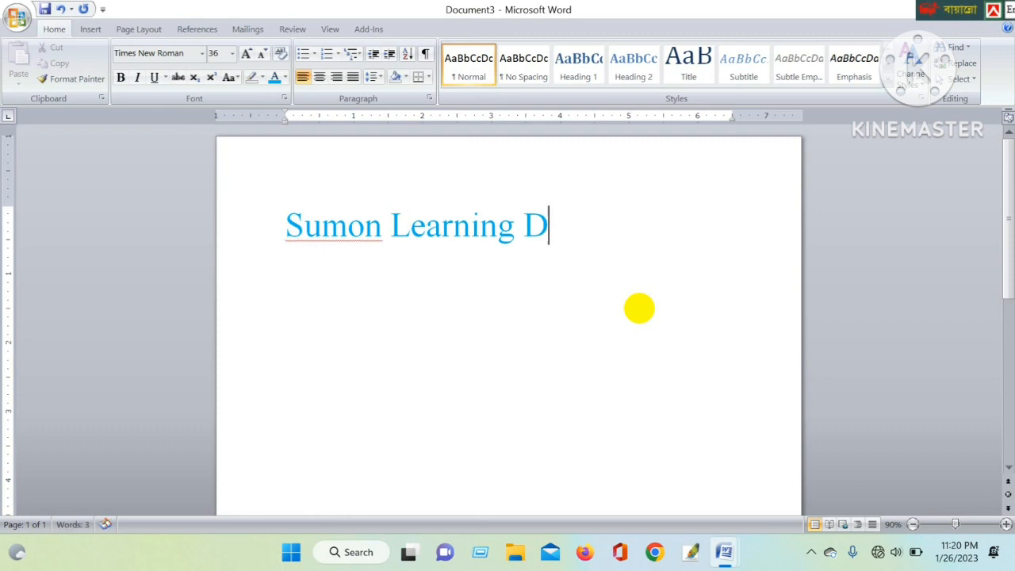
pyautogui.write('igital')
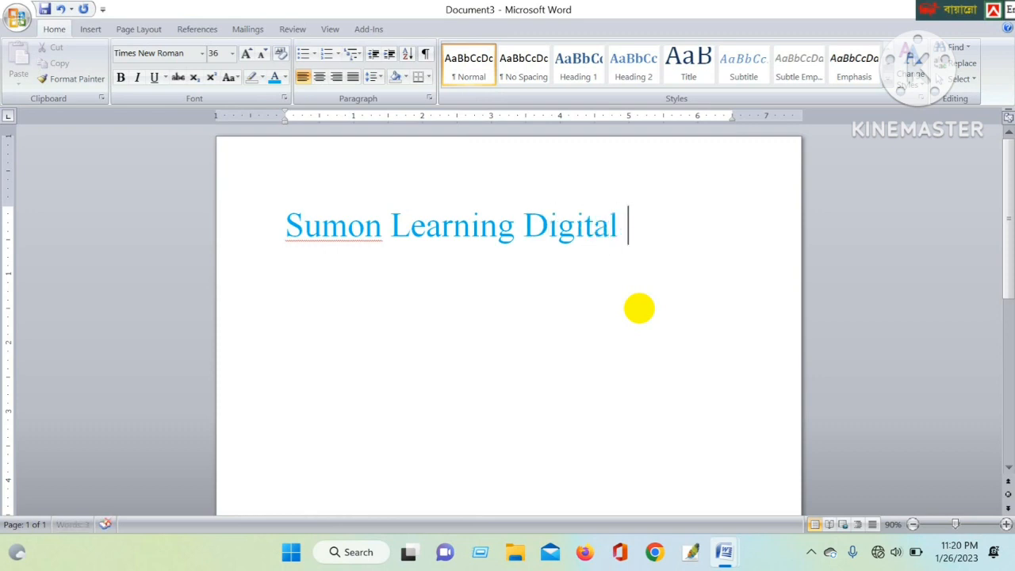
pyautogui.write(' S=')
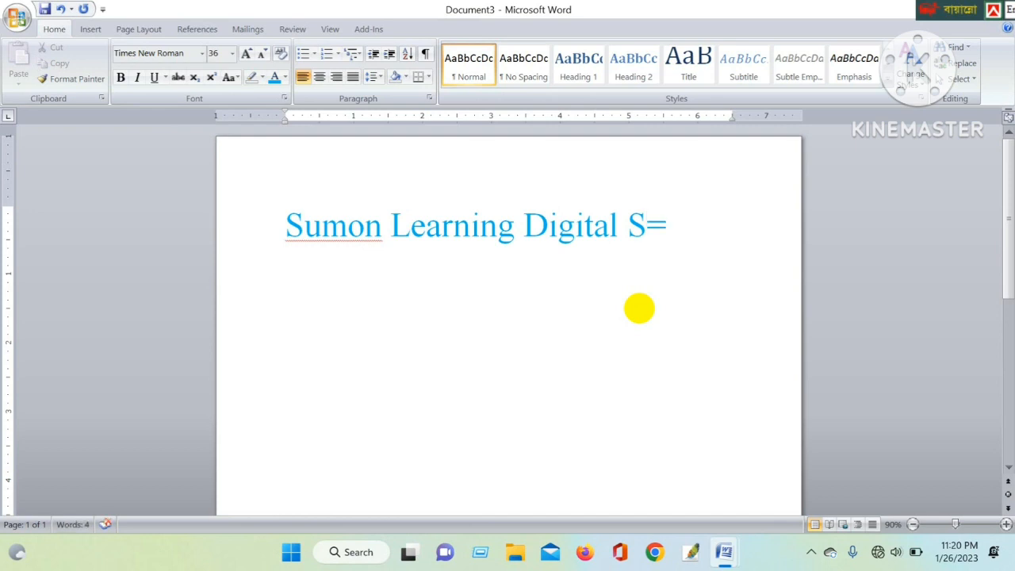
pyautogui.press('BackSpace')
pyautogui.press('BackSpace')
pyautogui.write('Acade')
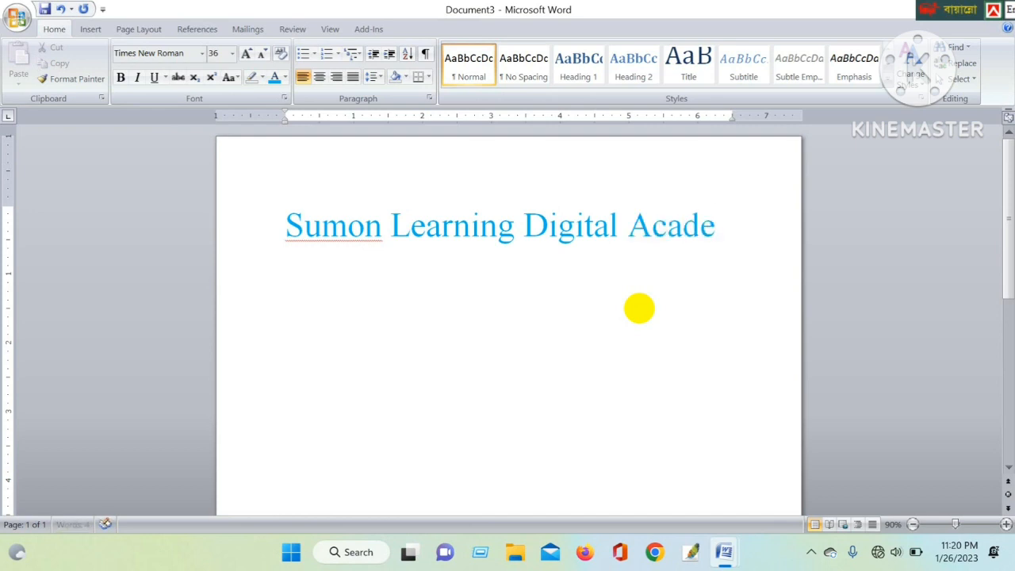
pyautogui.write('my')
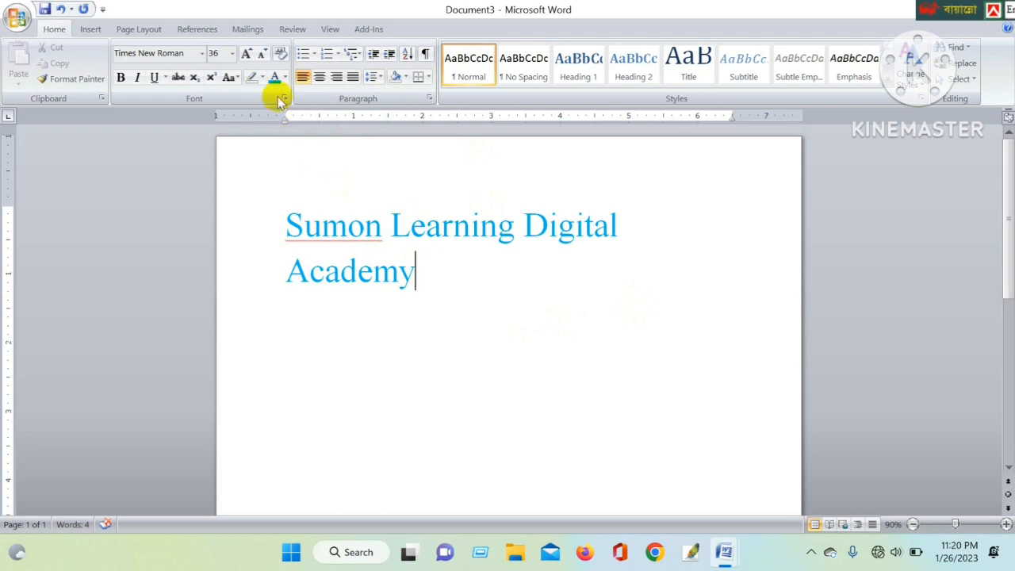
# Reduce the font size of the whole heading to 28
pyautogui.click(230, 53)
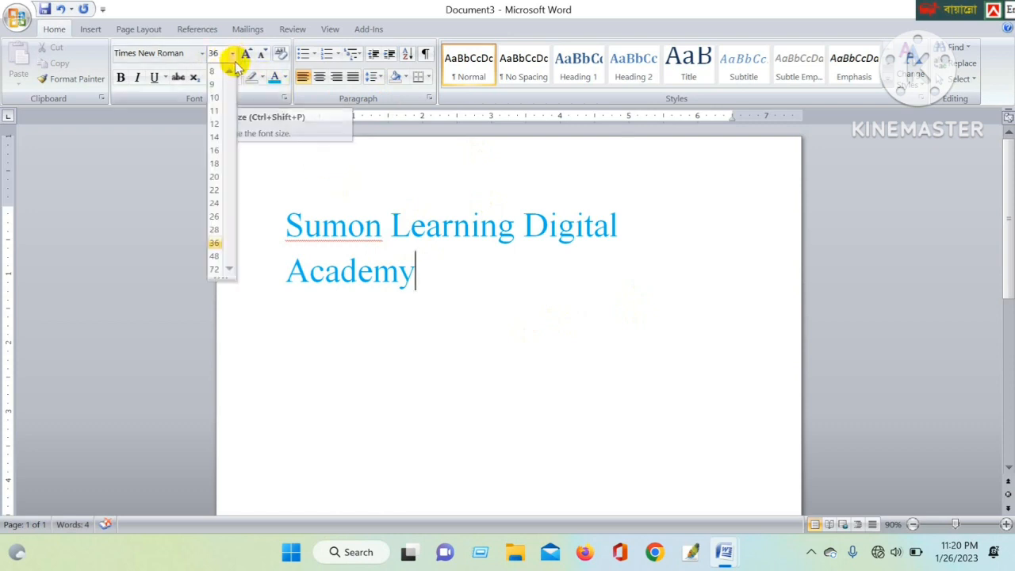
pyautogui.click(213, 230)
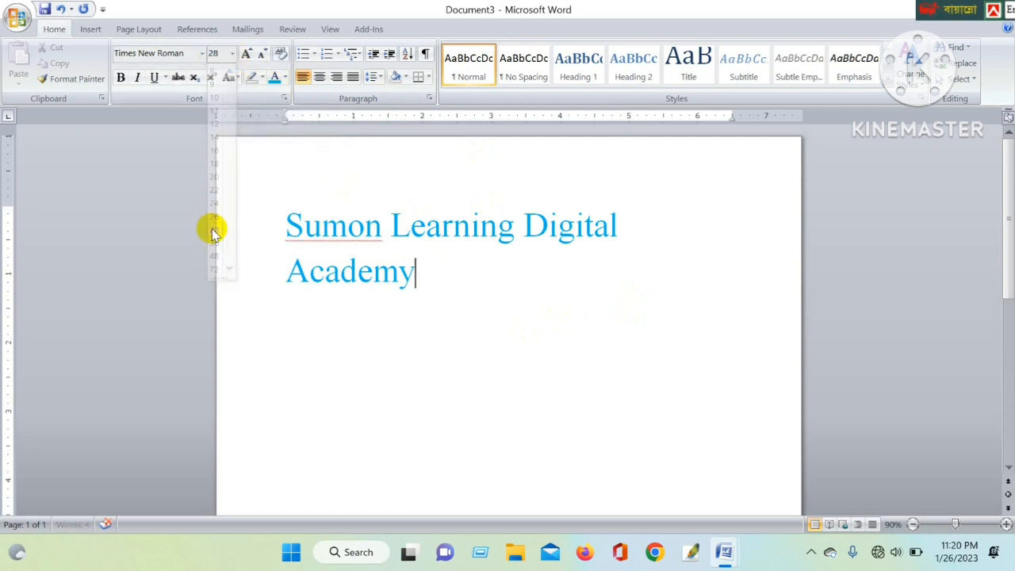
pyautogui.moveTo(266, 215); pyautogui.dragTo(449, 290)
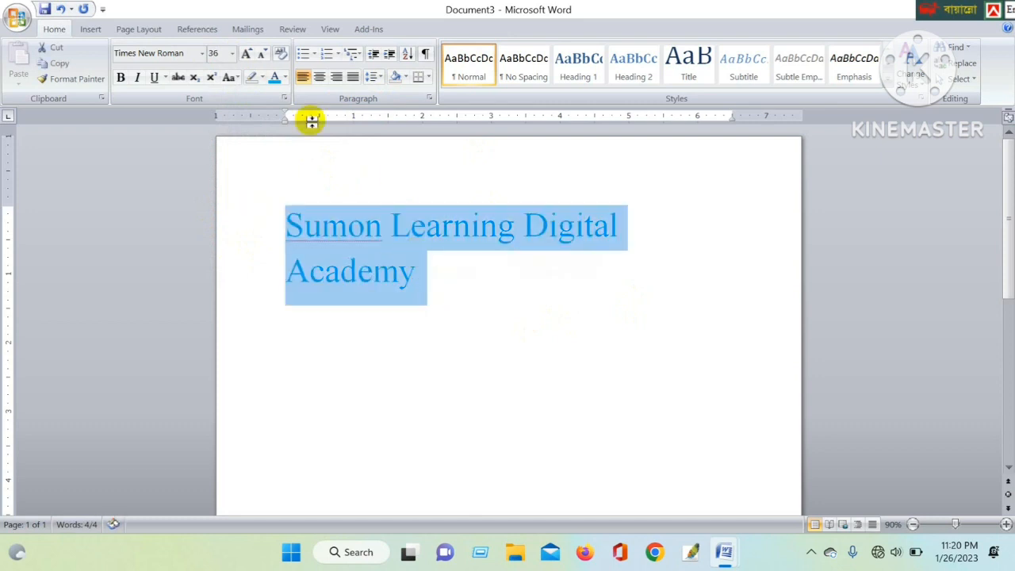
pyautogui.click(232, 55)
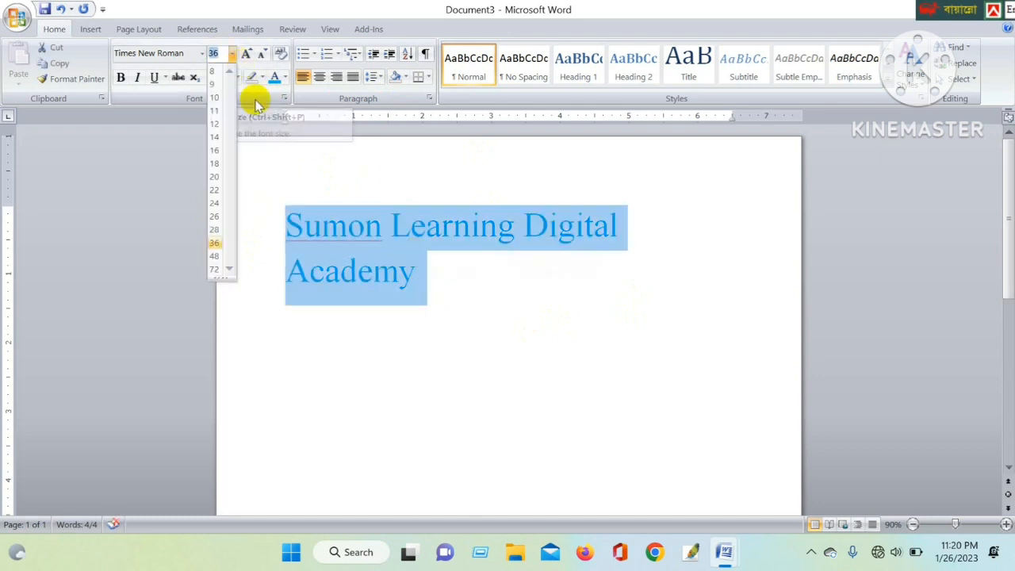
pyautogui.click(214, 229)
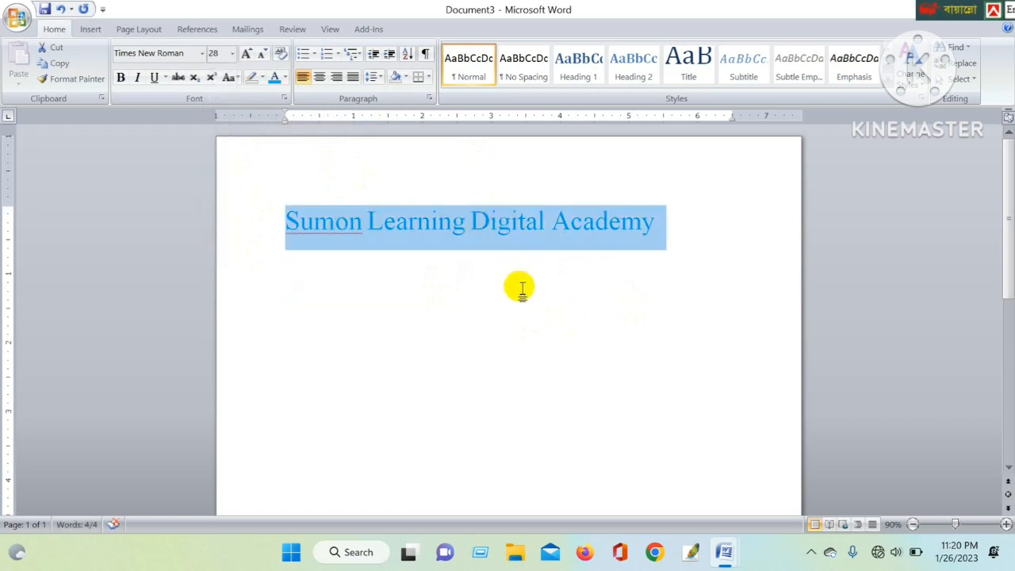
pyautogui.click(520, 287)
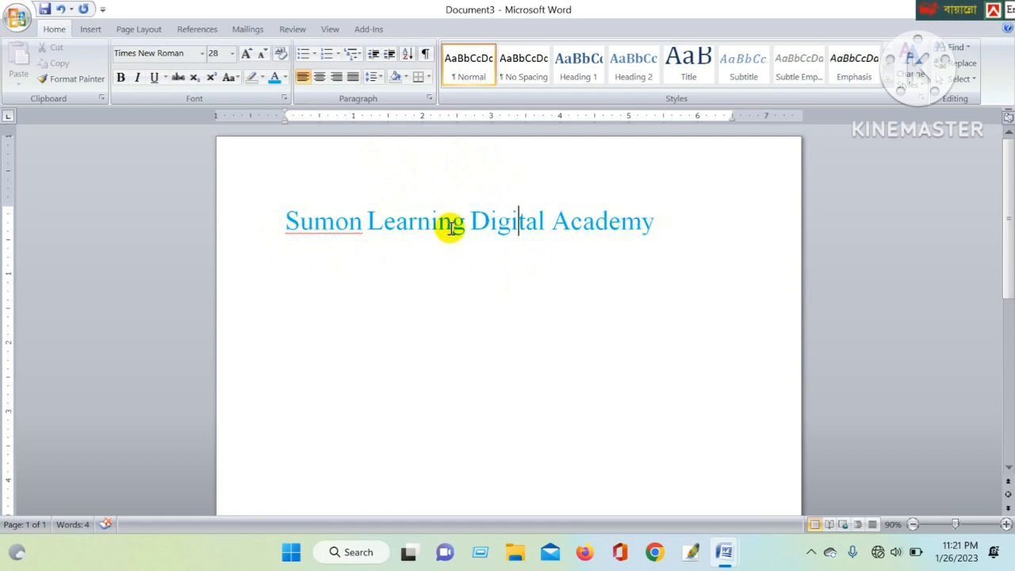
# Try right alignment on the whole heading and center it on the page instead
pyautogui.click(662, 227)
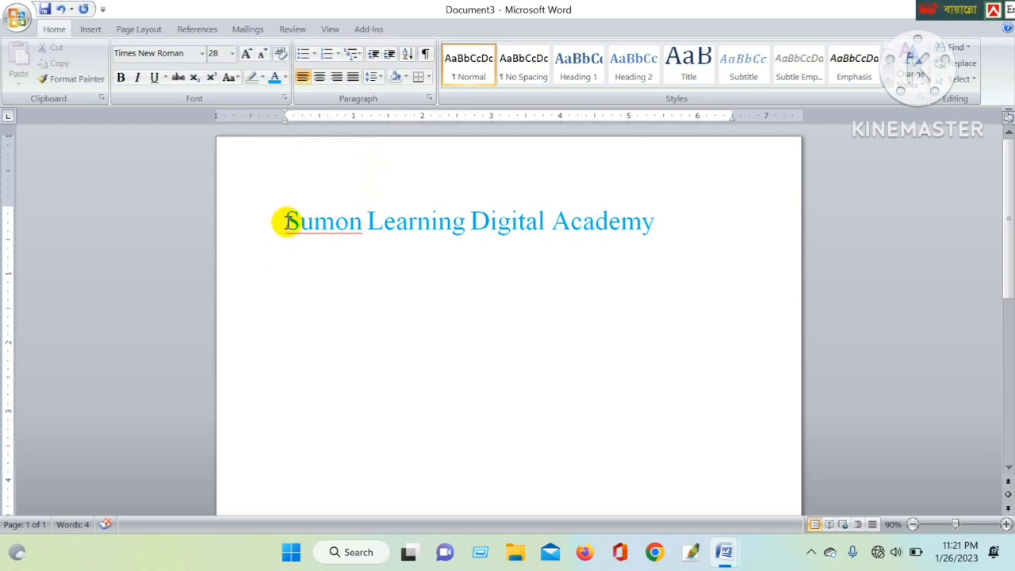
pyautogui.moveTo(282, 221); pyautogui.dragTo(631, 223)
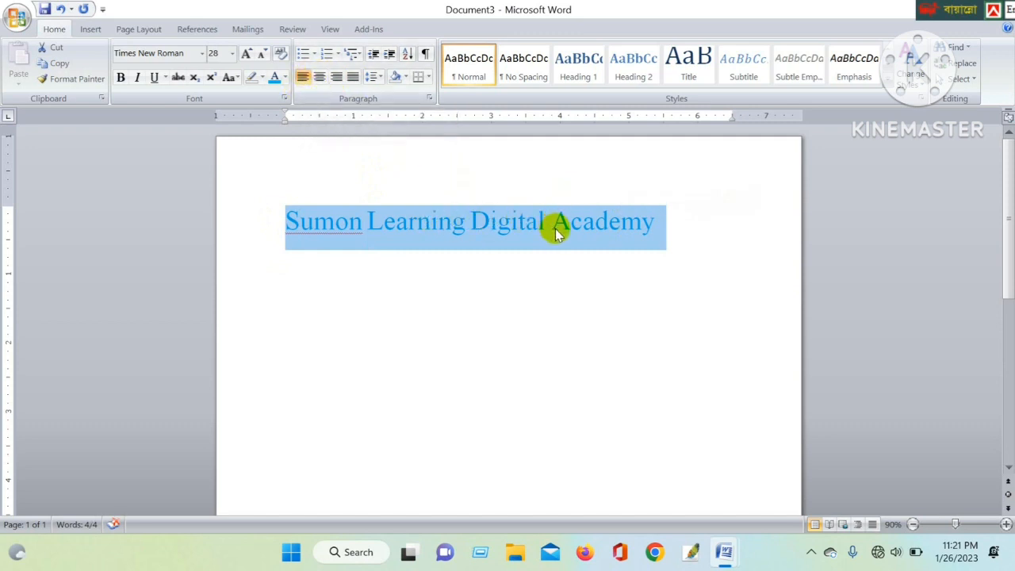
pyautogui.click(339, 83)
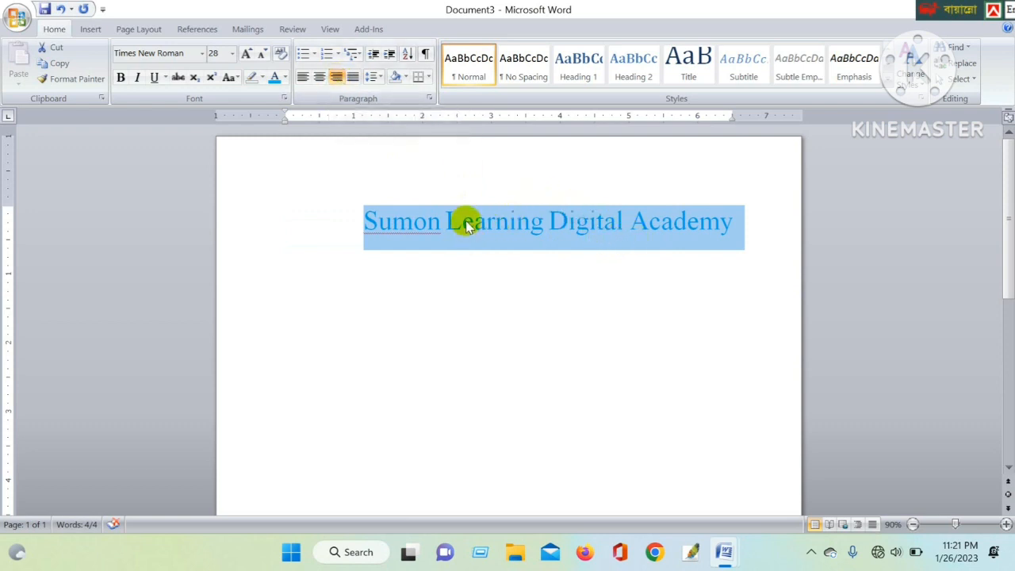
pyautogui.click(320, 78)
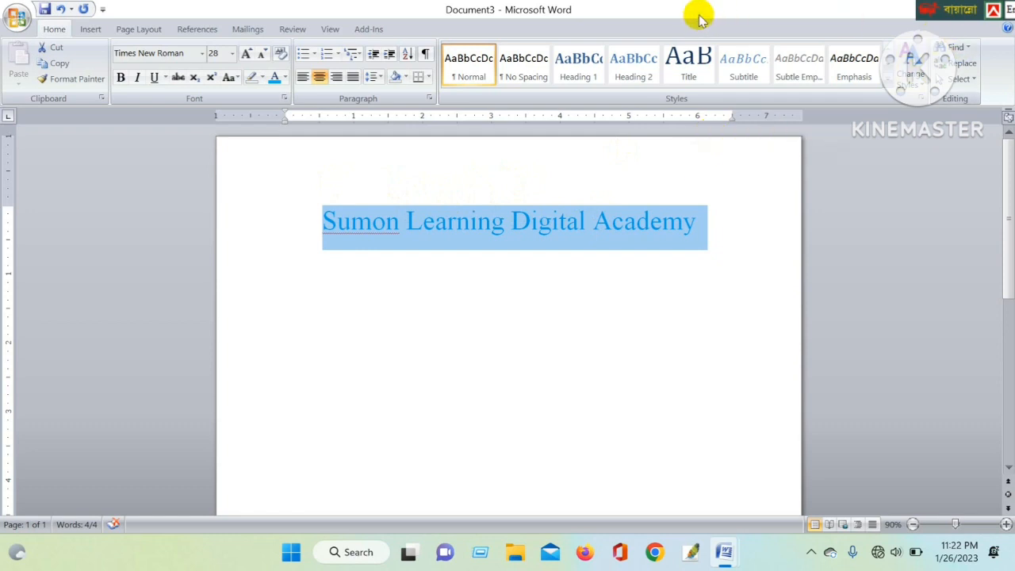
# Move the keyboard language bar off the window controls and shift the restored document window aside to uncover the desktop icons
pyautogui.moveTo(968, 8); pyautogui.dragTo(726, 6)
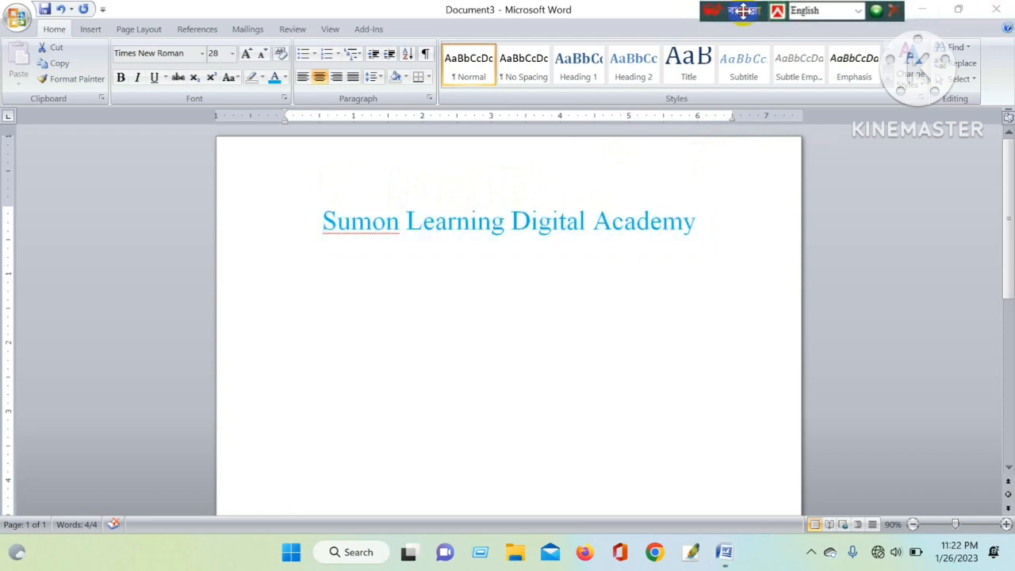
pyautogui.click(949, 9)
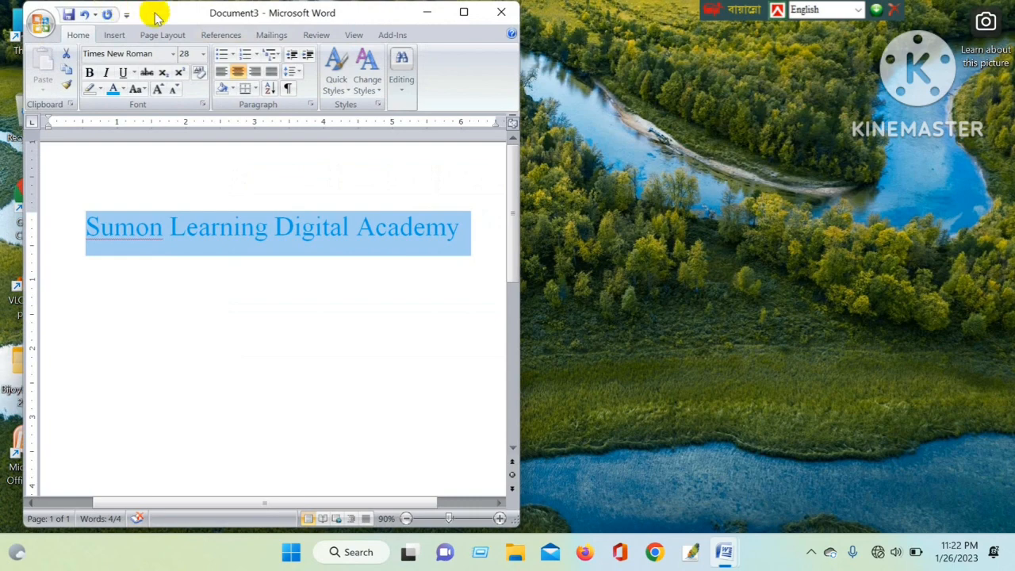
pyautogui.moveTo(163, 19); pyautogui.dragTo(637, 74)
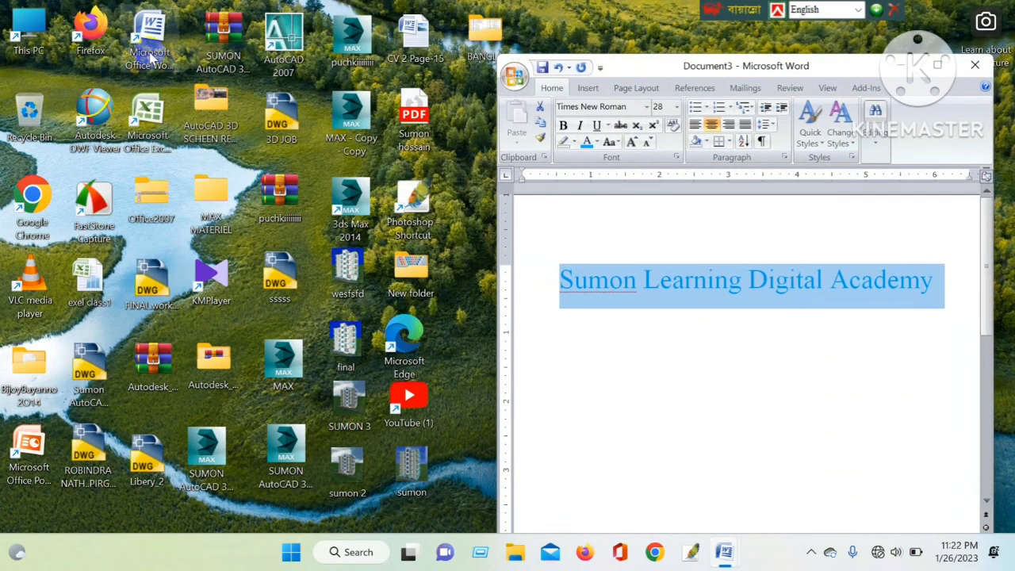
# Open the recent document "CV 2 Page-15" in a maximized window and view its first page
pyautogui.click(514, 74)
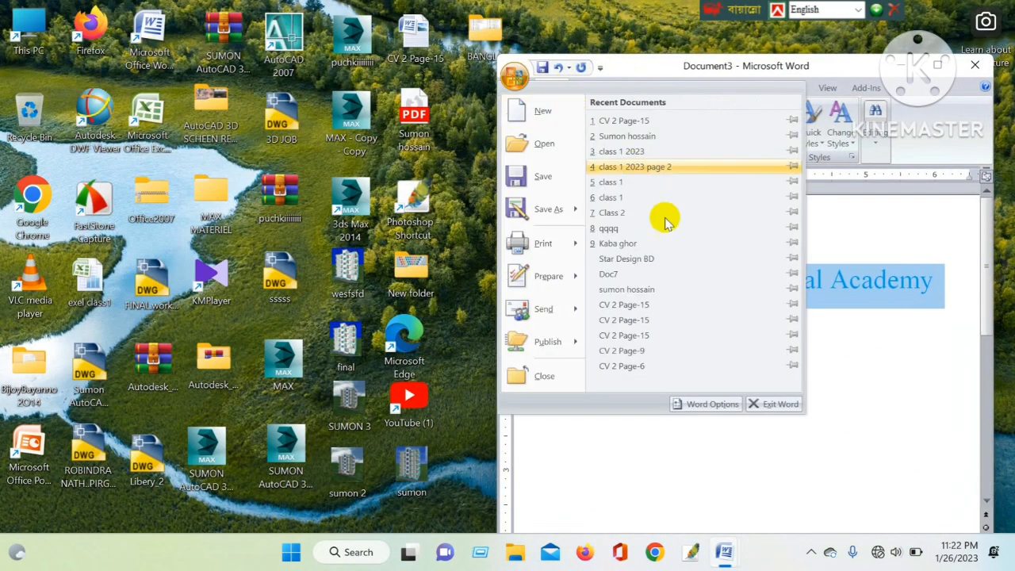
pyautogui.click(635, 304)
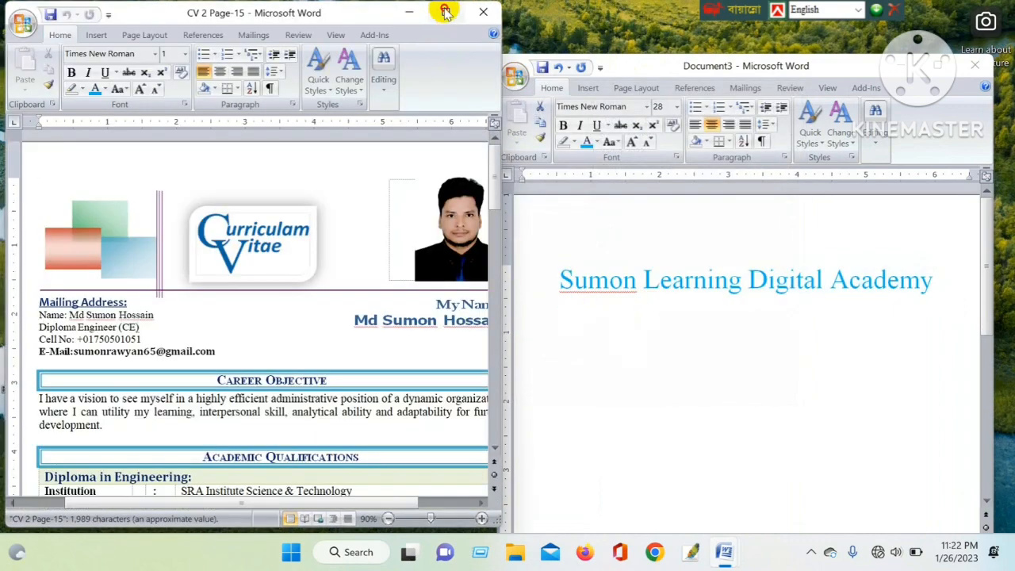
pyautogui.click(445, 11)
pyautogui.scroll(-2, 568, 280)
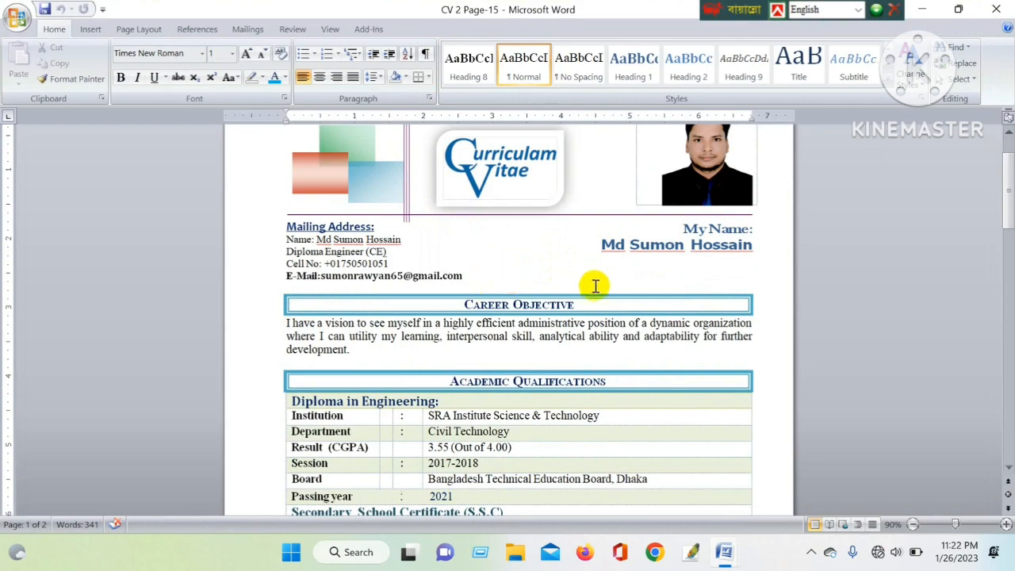
# Center the whole mailing address block near the top of the CV
pyautogui.scroll(-8, 587, 288)
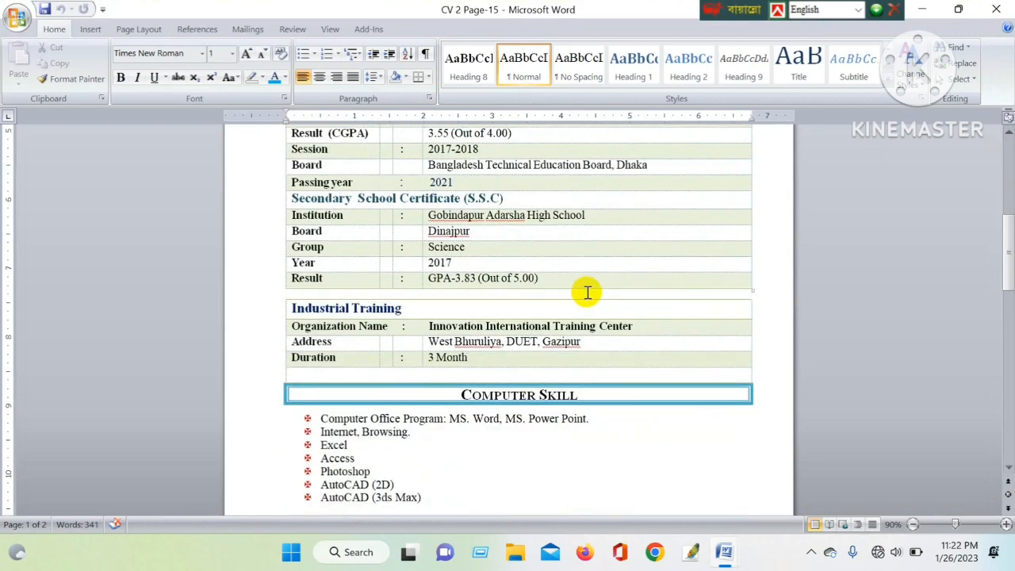
pyautogui.scroll(6, 587, 292)
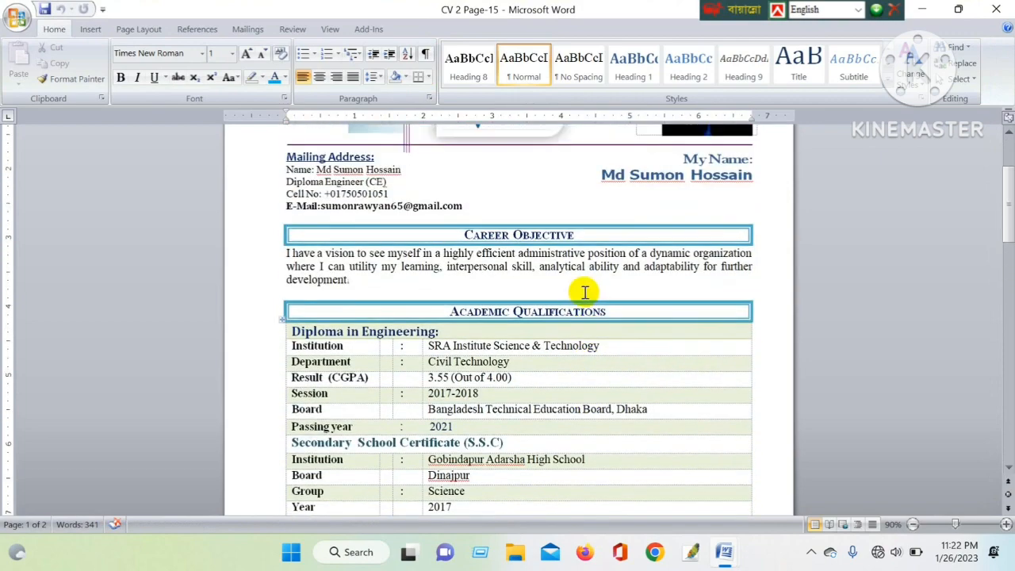
pyautogui.scroll(2, 585, 292)
pyautogui.scroll(-1, 583, 290)
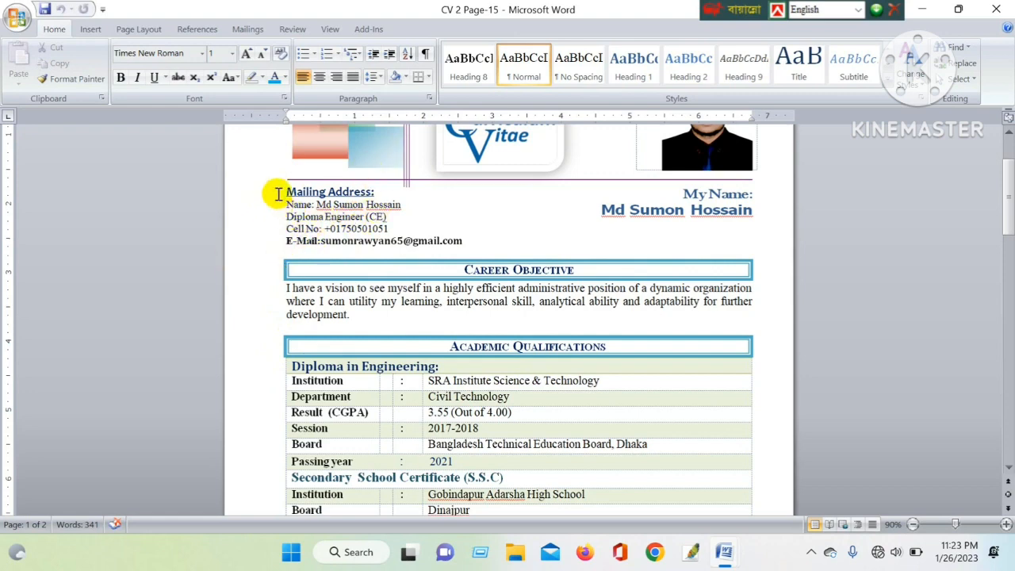
pyautogui.moveTo(273, 176); pyautogui.dragTo(311, 230)
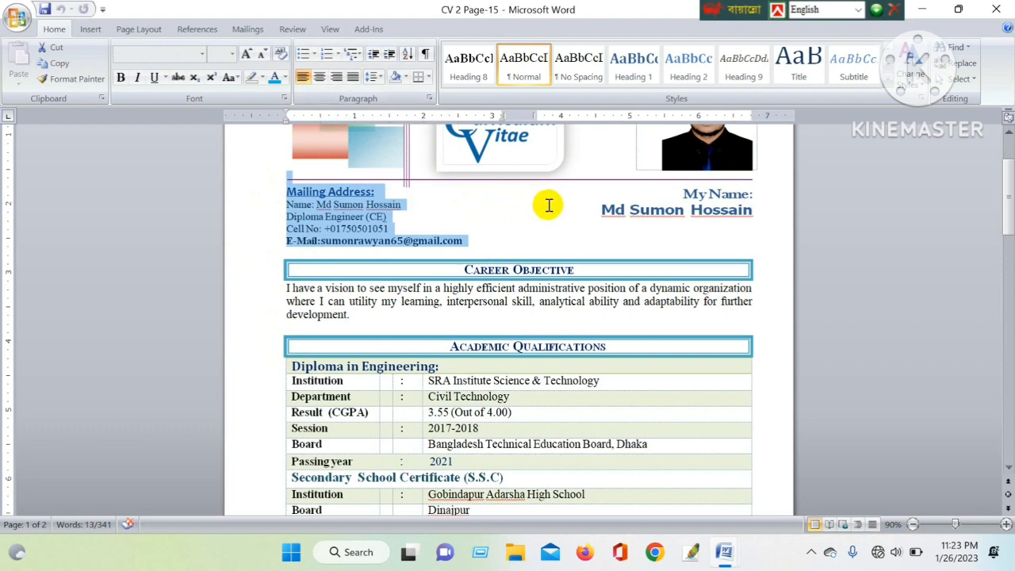
pyautogui.click(320, 77)
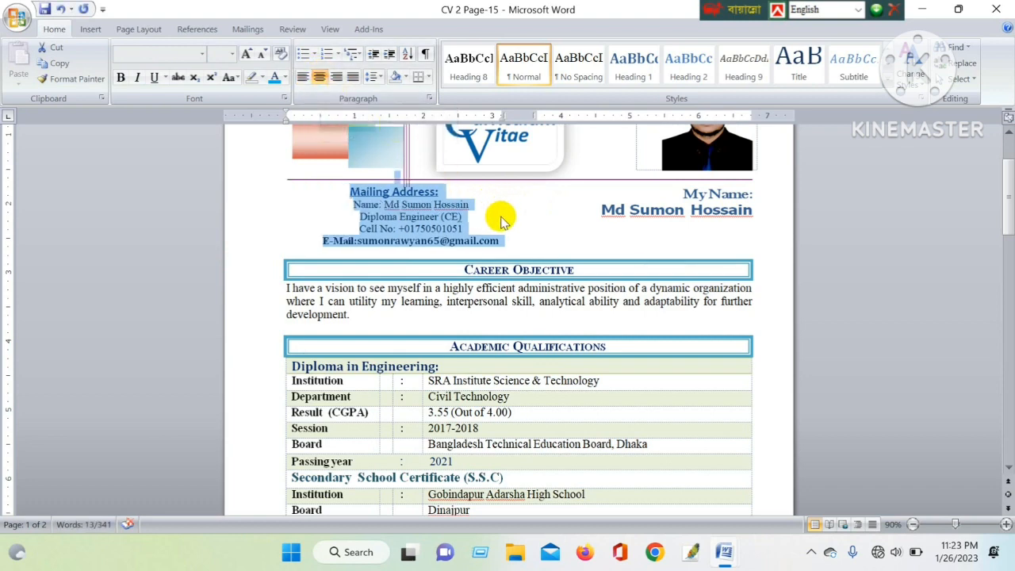
pyautogui.click(501, 218)
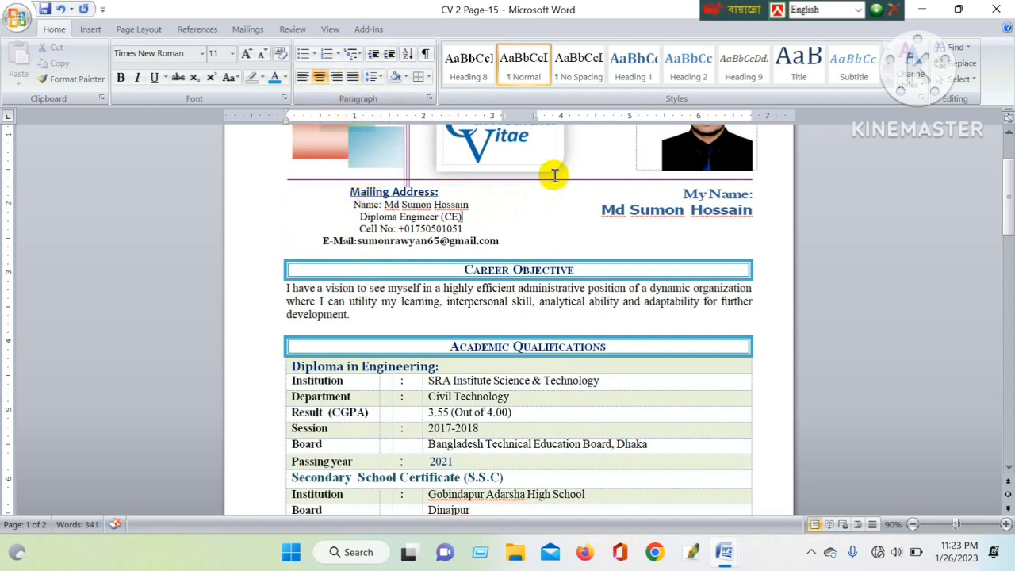
# Left-align the contact detail lines beneath the "Mailing Address" heading and right-align them instead
pyautogui.click(302, 77)
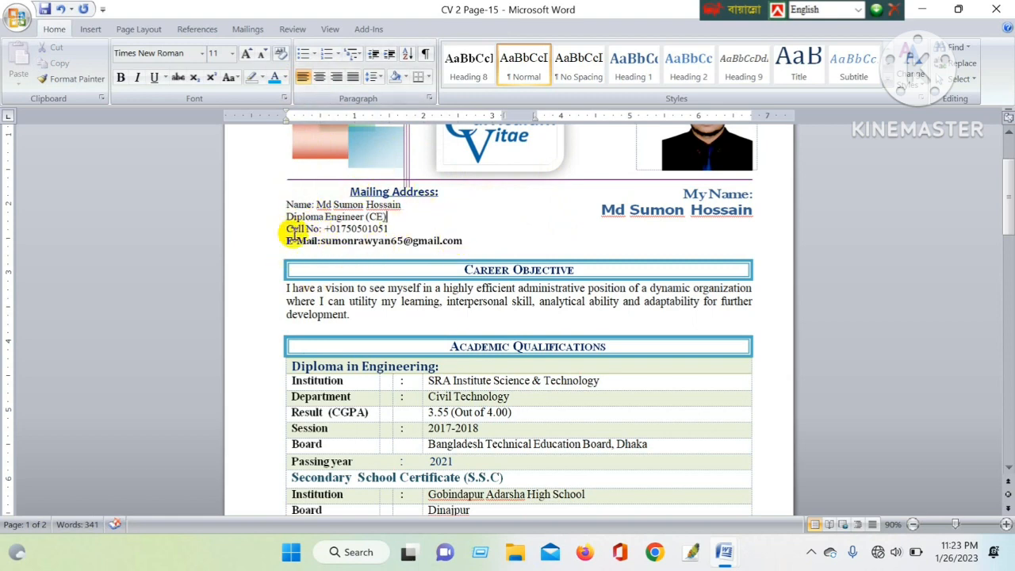
pyautogui.moveTo(284, 203); pyautogui.dragTo(403, 241)
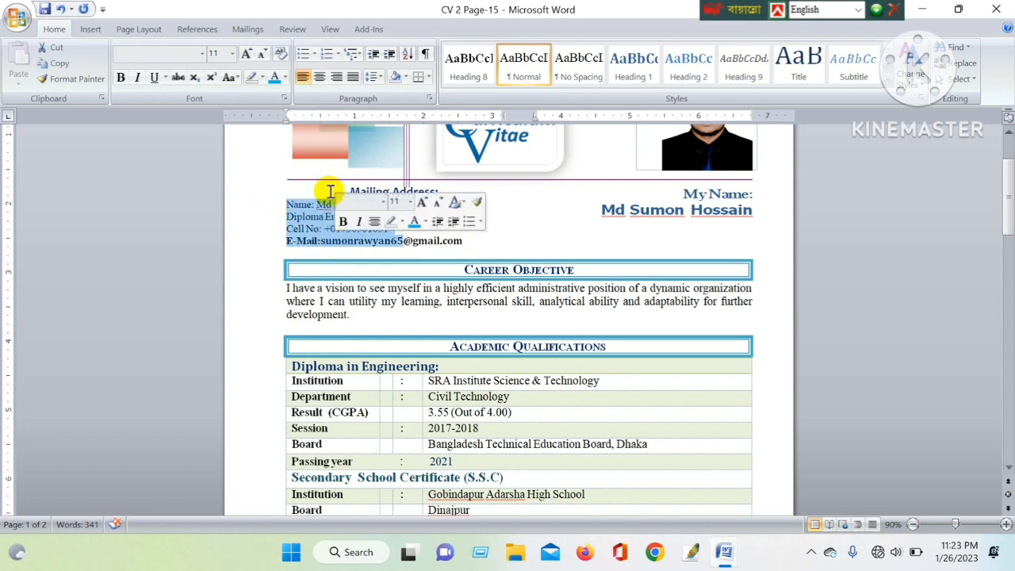
pyautogui.click(336, 77)
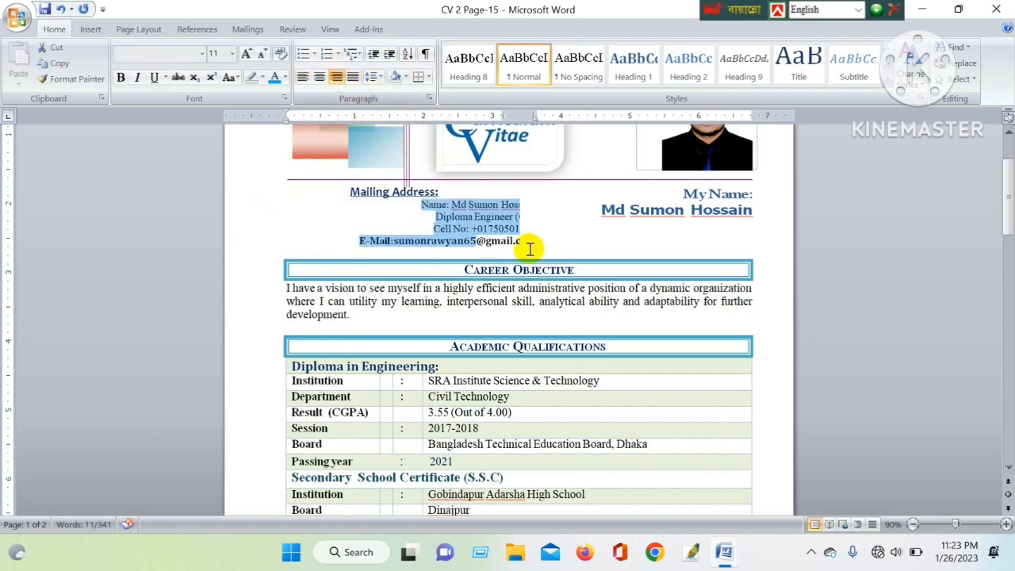
pyautogui.click(539, 222)
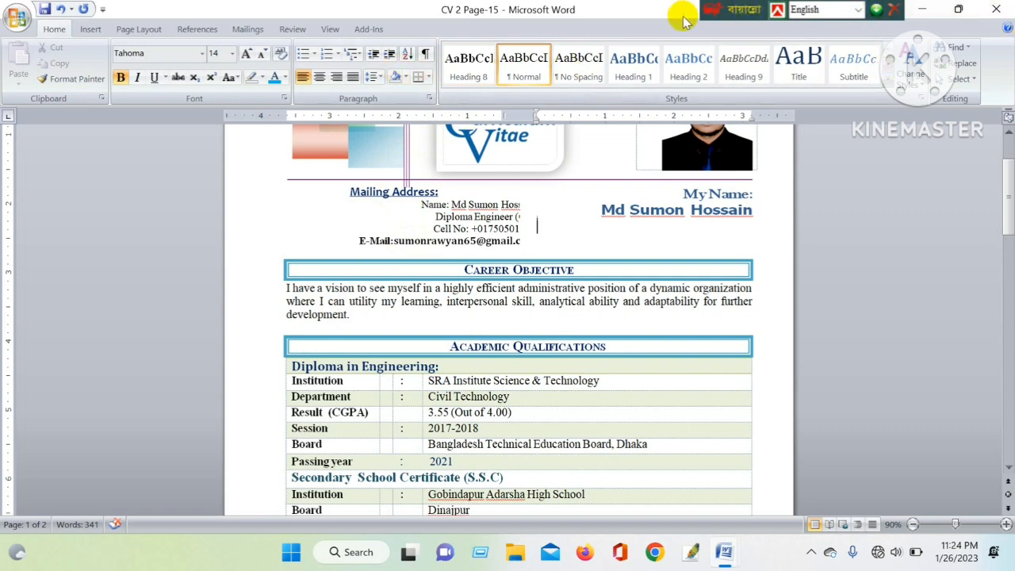
# Cancel closing the CV, bring Document3 up in a maximized window, and left-align its whole heading
pyautogui.click(996, 9)
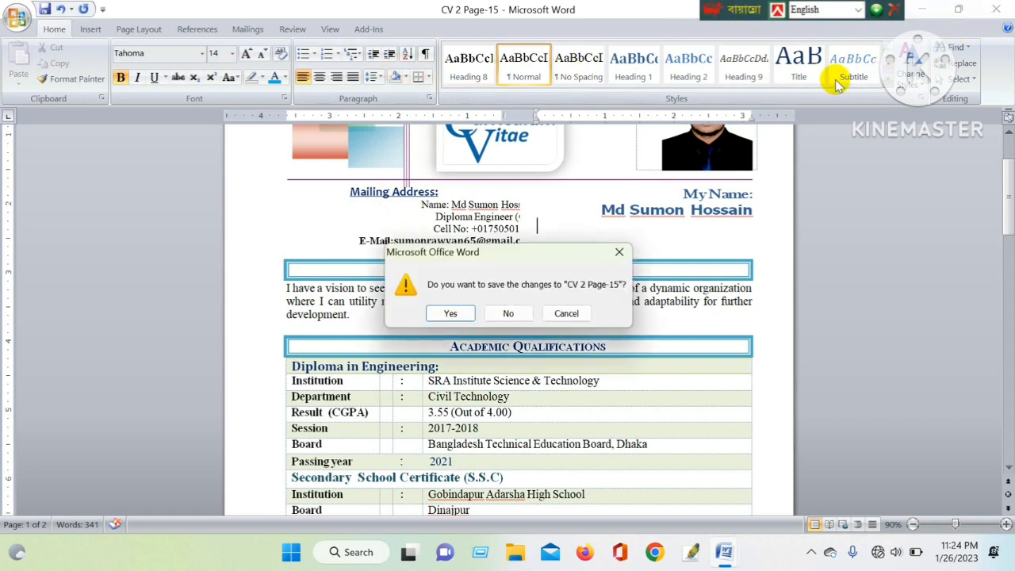
pyautogui.click(568, 313)
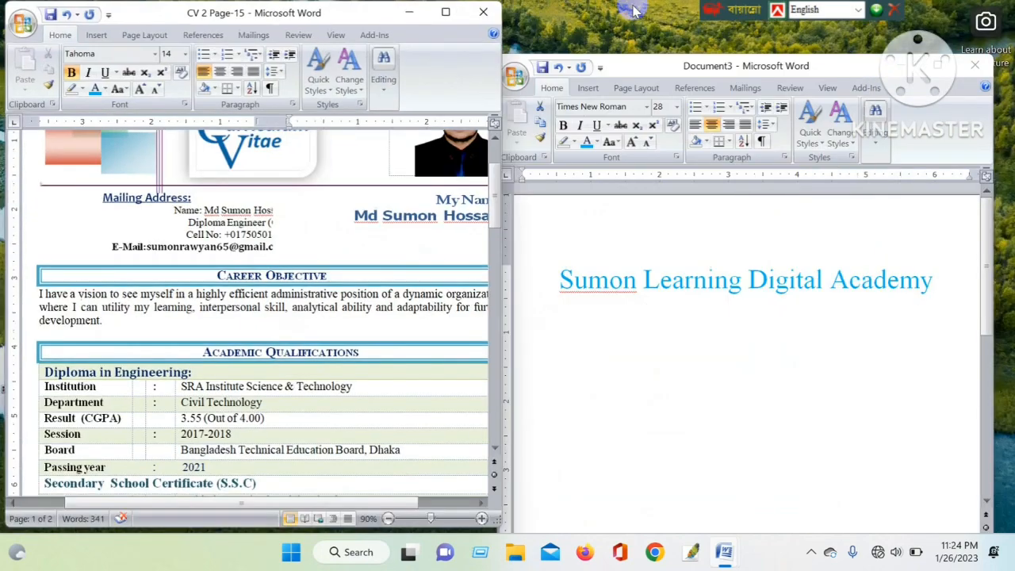
pyautogui.click(825, 65)
pyautogui.tripleClick(793, 289)
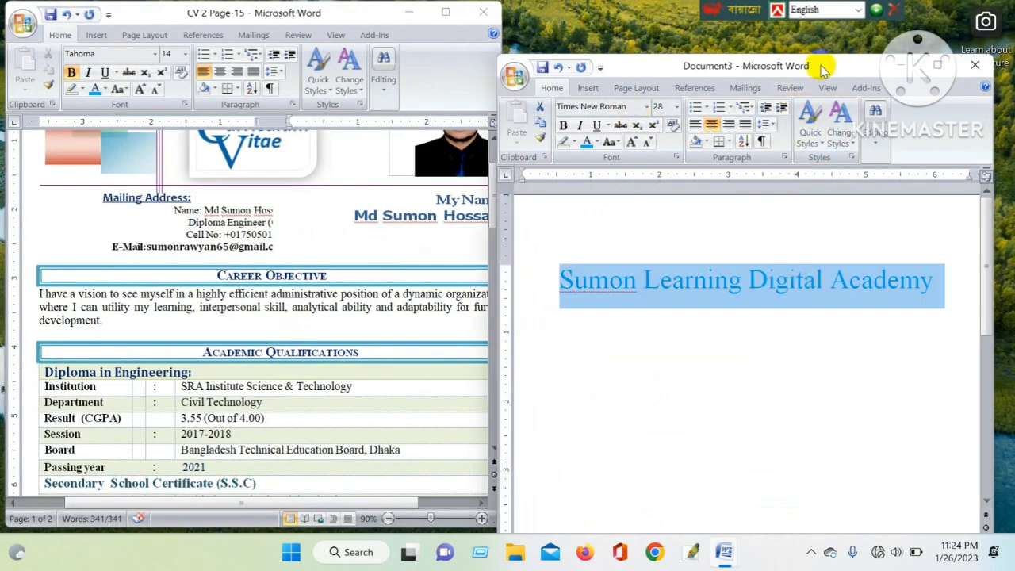
pyautogui.moveTo(822, 68); pyautogui.dragTo(517, 29)
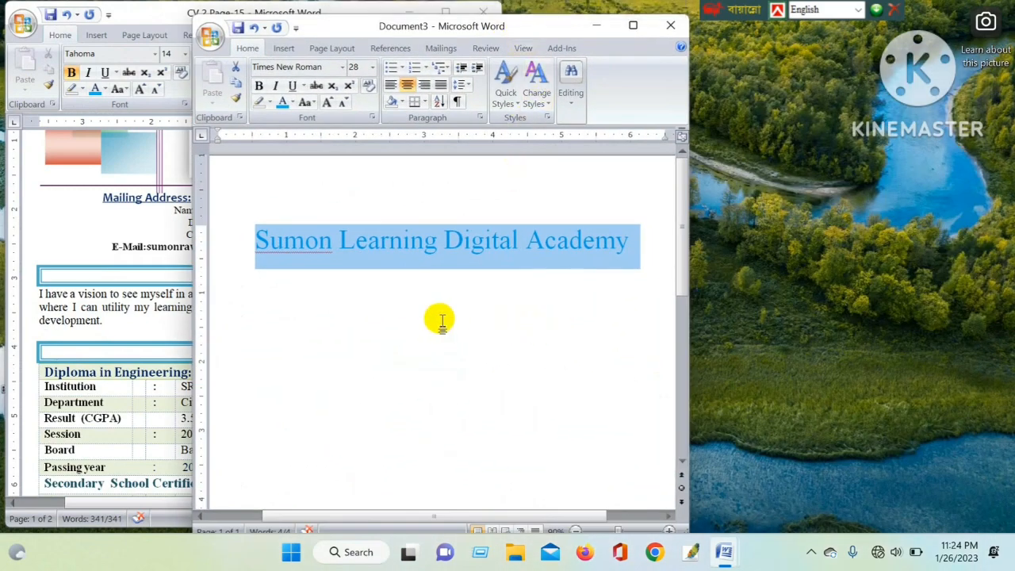
pyautogui.click(633, 27)
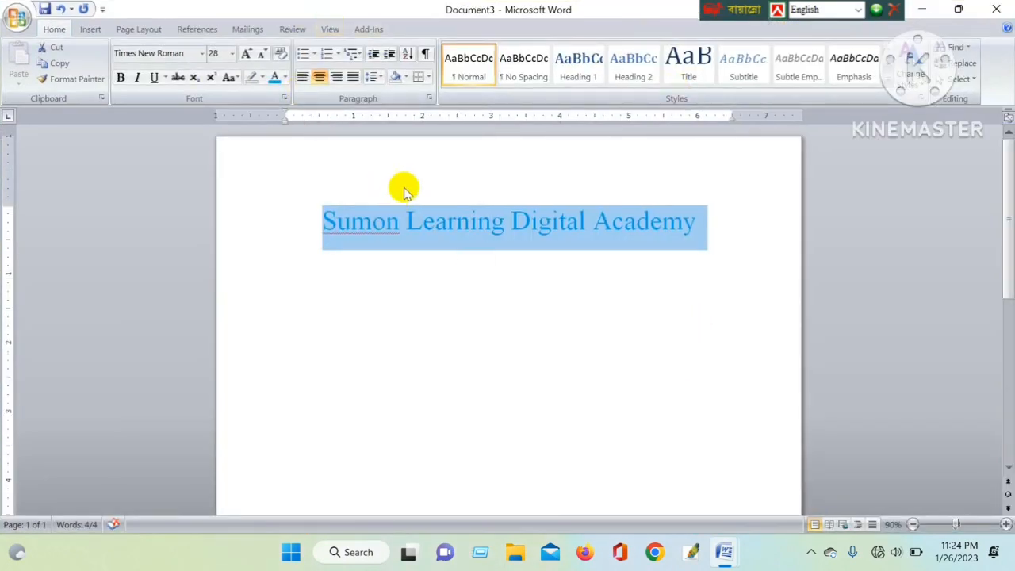
pyautogui.click(304, 79)
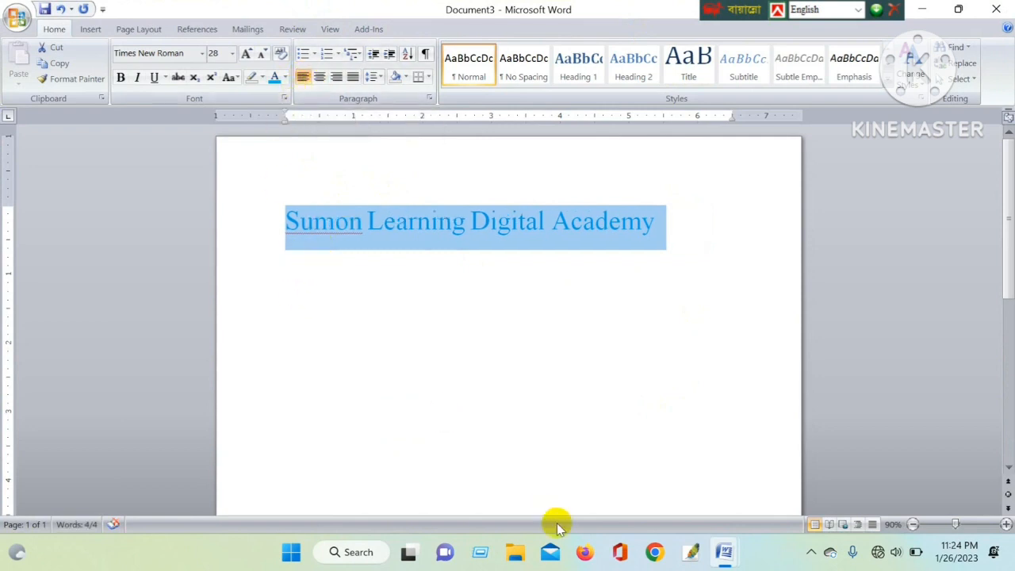
# Delete the heading, retype it as "Sumon Learning Digital Academy", and center it on the page
pyautogui.press('Delete')
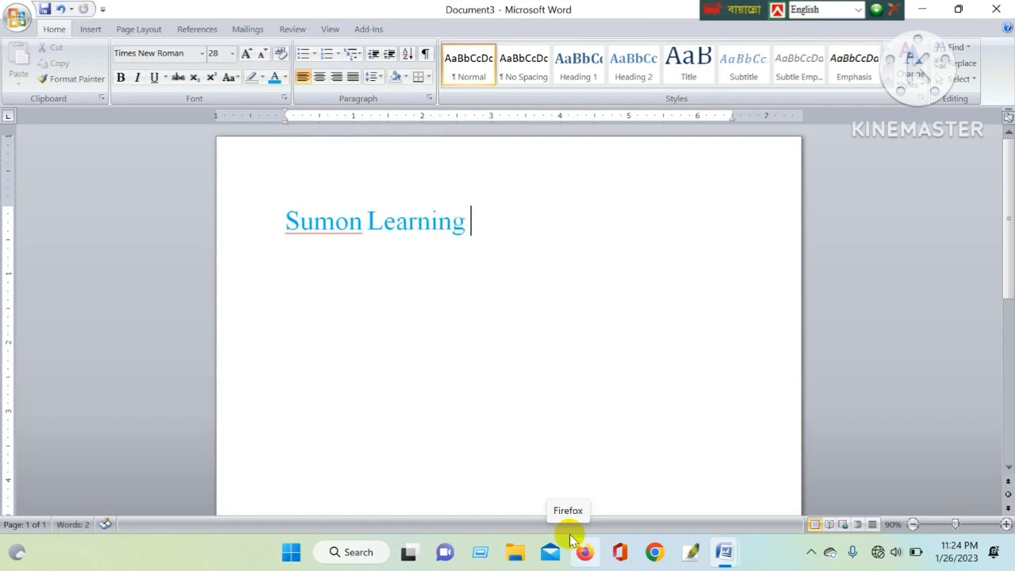
pyautogui.write('Digital')
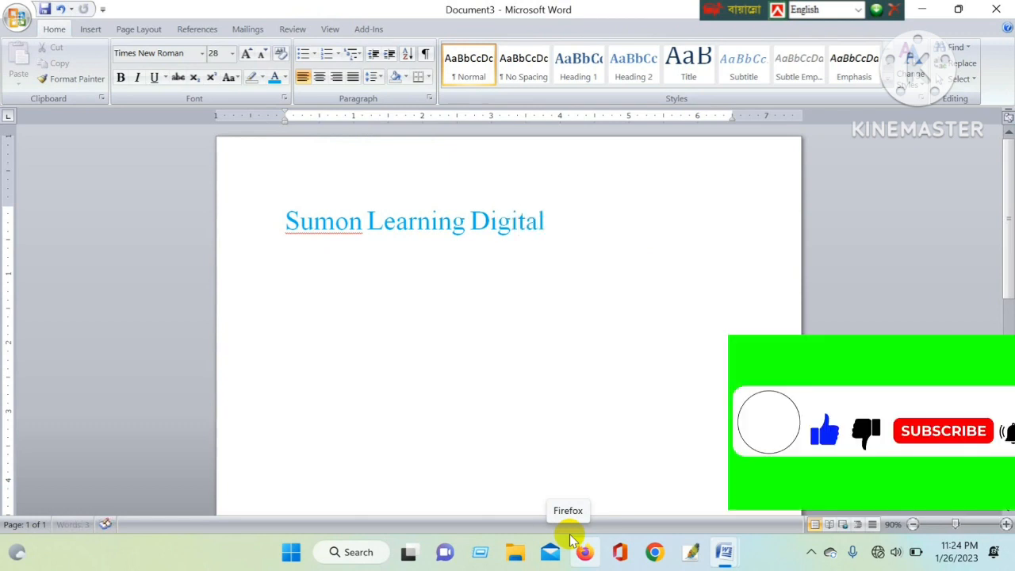
pyautogui.write(' S')
pyautogui.press('BackSpace')
pyautogui.write('Ac')
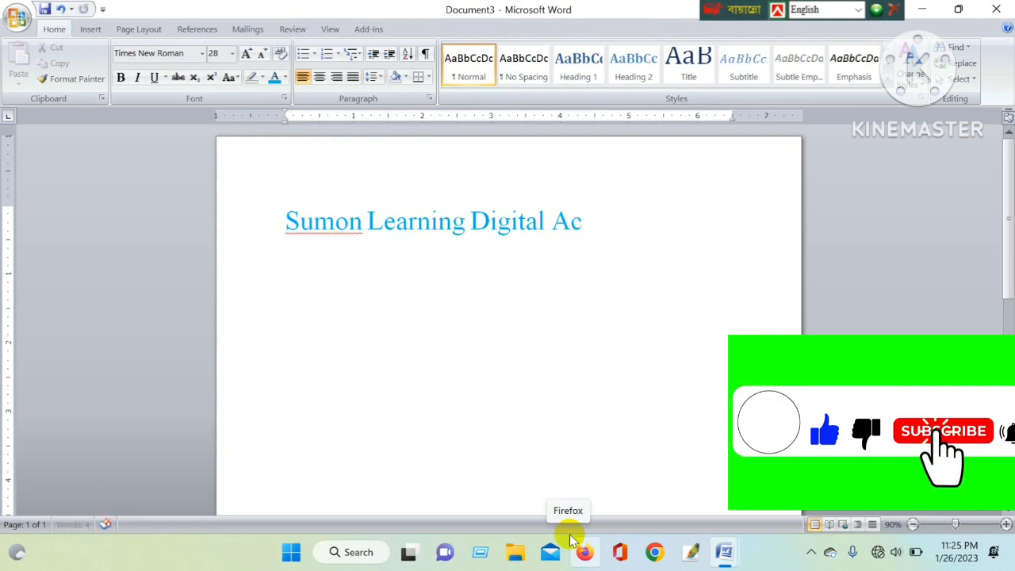
pyautogui.write('ademi')
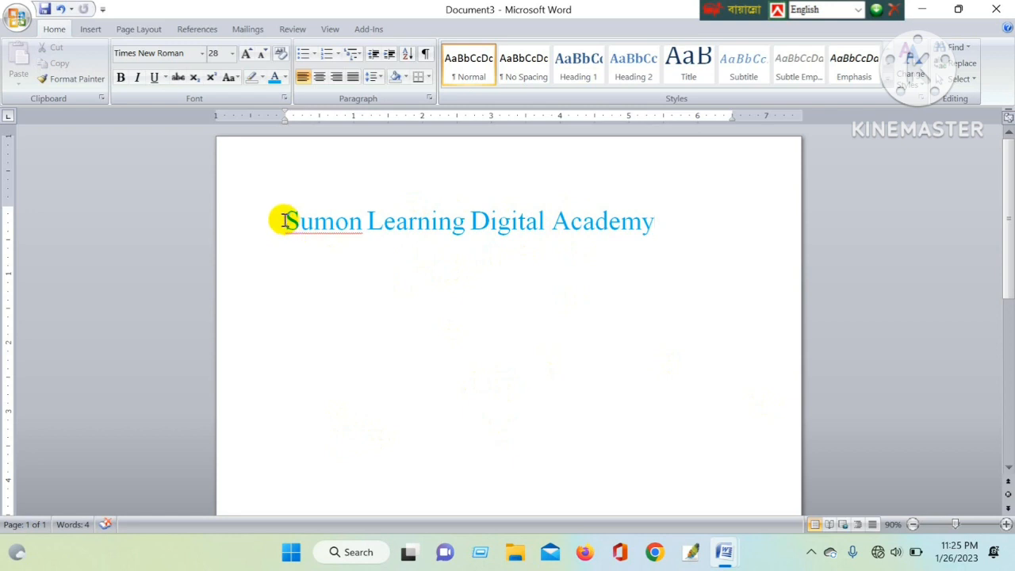
pyautogui.moveTo(283, 221); pyautogui.dragTo(550, 233)
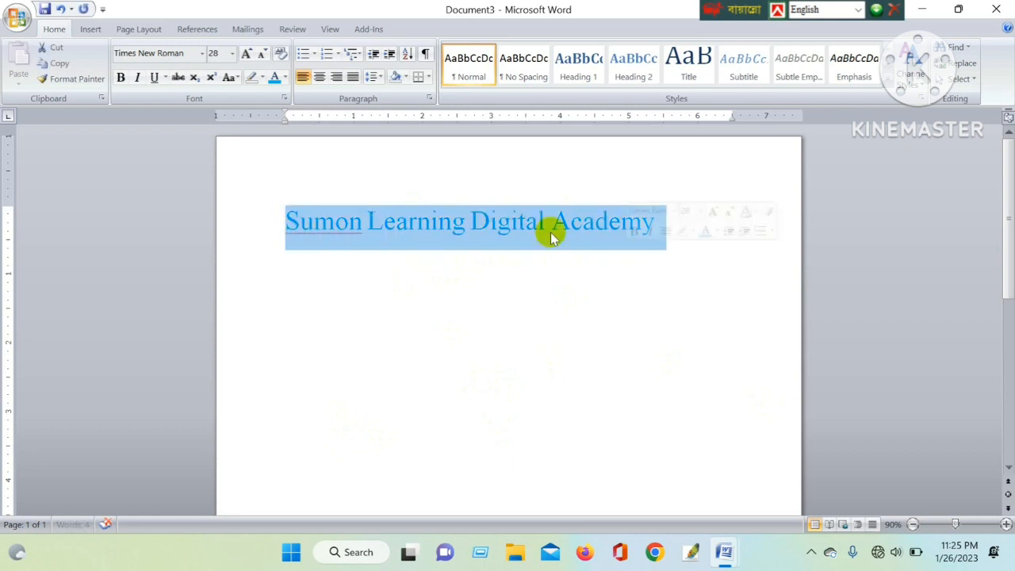
pyautogui.click(320, 77)
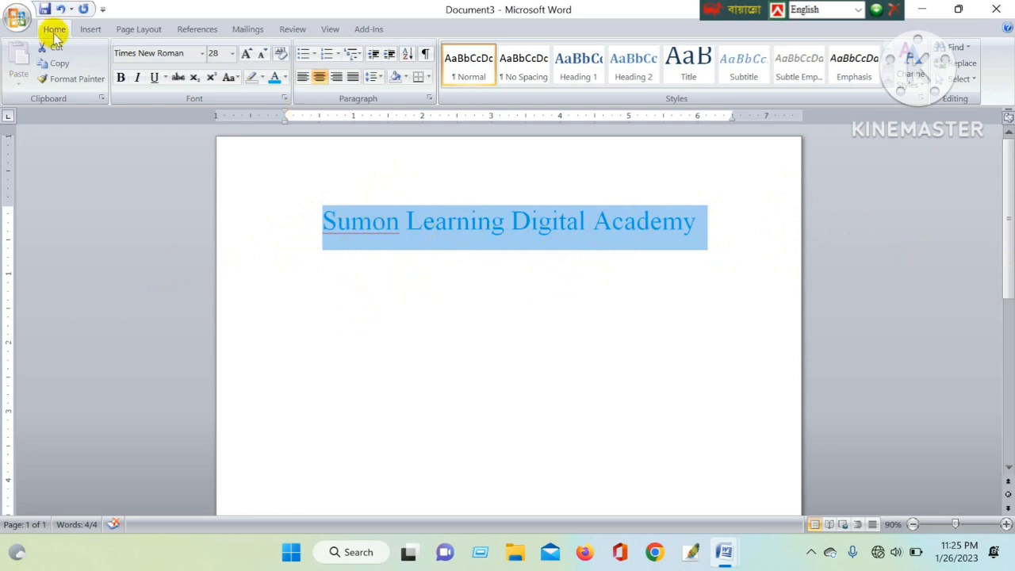
# Reduce the heading's font size to 11 and grow it stepwise to 16
pyautogui.click(232, 53)
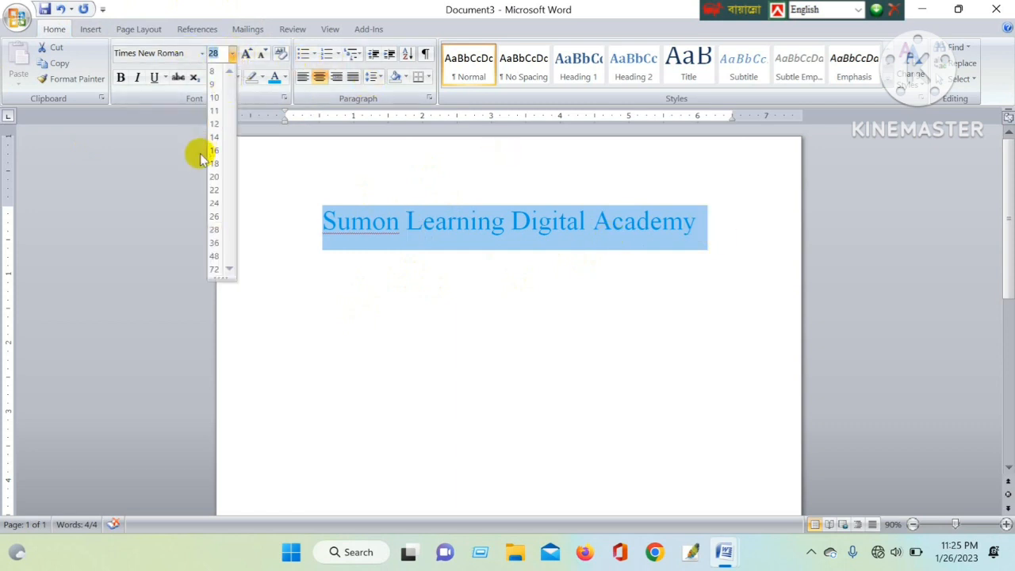
pyautogui.click(216, 111)
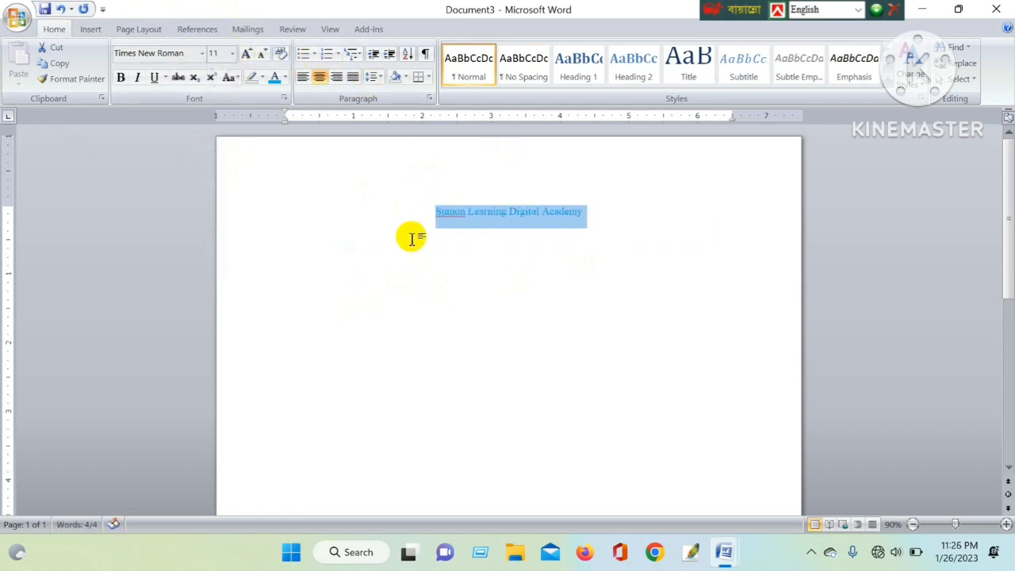
pyautogui.click(247, 54)
pyautogui.click(247, 54)
pyautogui.click(248, 54)
pyautogui.click(436, 268)
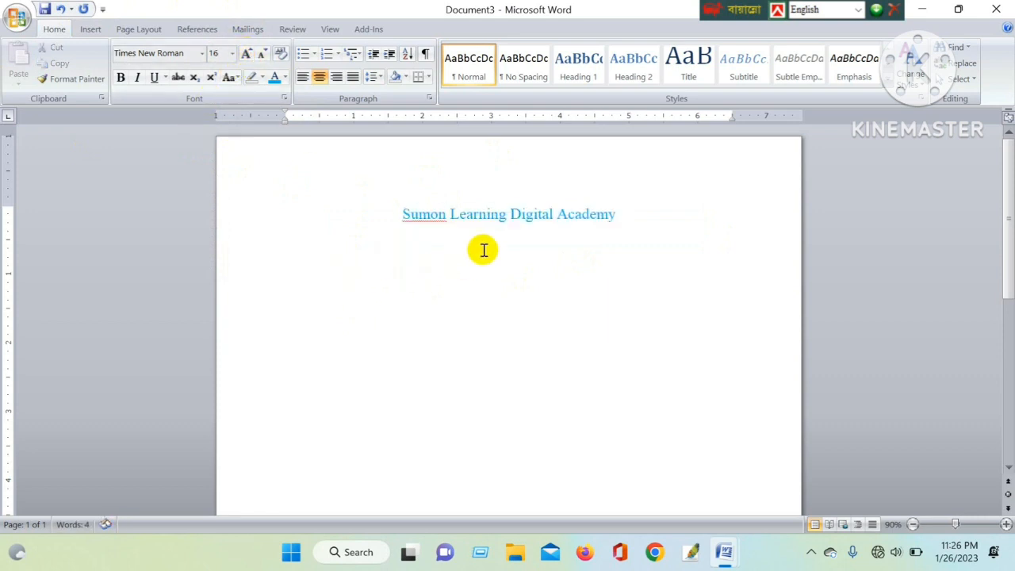
# Align the whole heading to the left margin and deselect it
pyautogui.moveTo(397, 211); pyautogui.dragTo(611, 222)
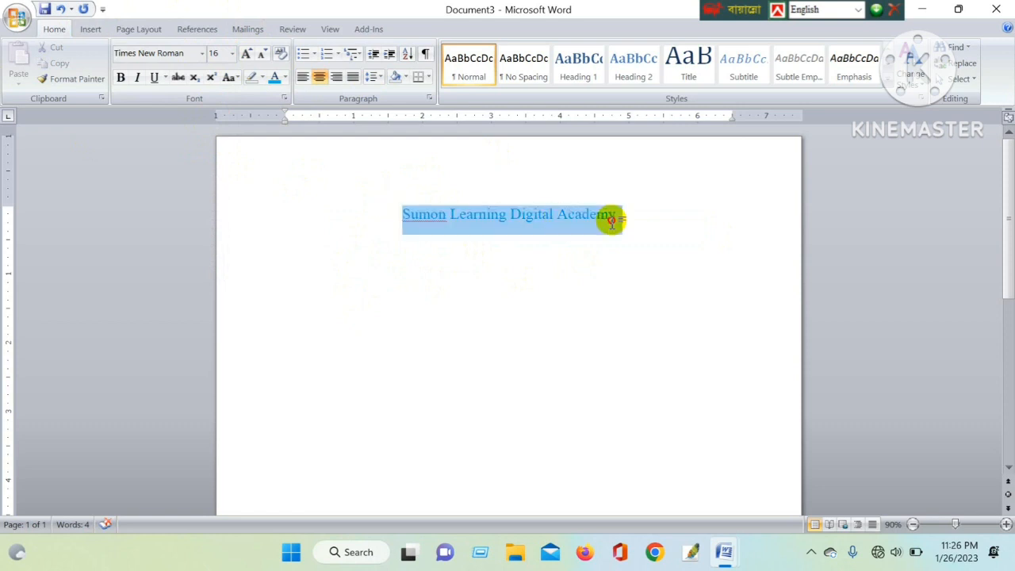
pyautogui.click(306, 79)
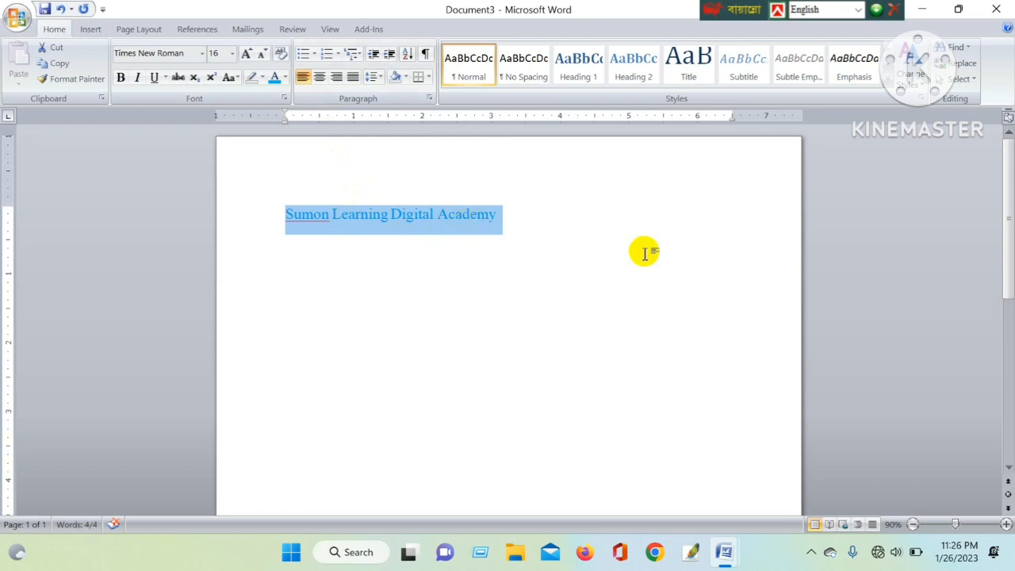
pyautogui.click(536, 217)
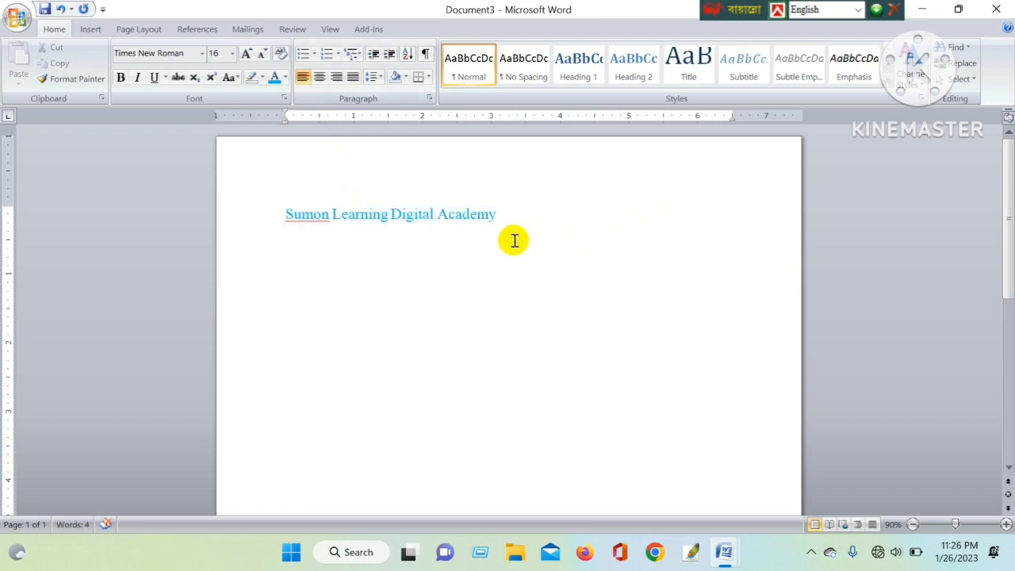
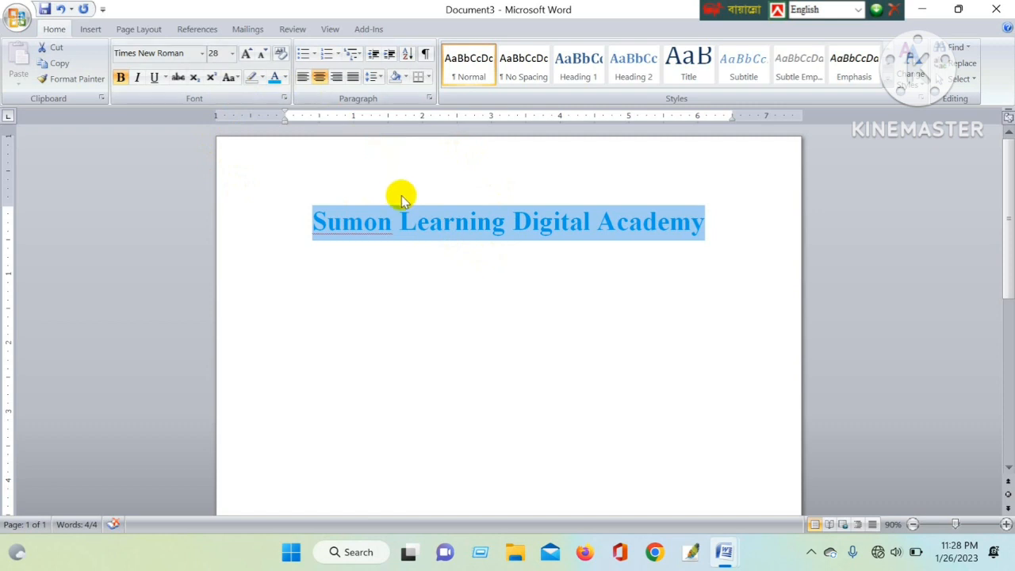
# Highlight the selected heading text in yellow
pyautogui.click(264, 78)
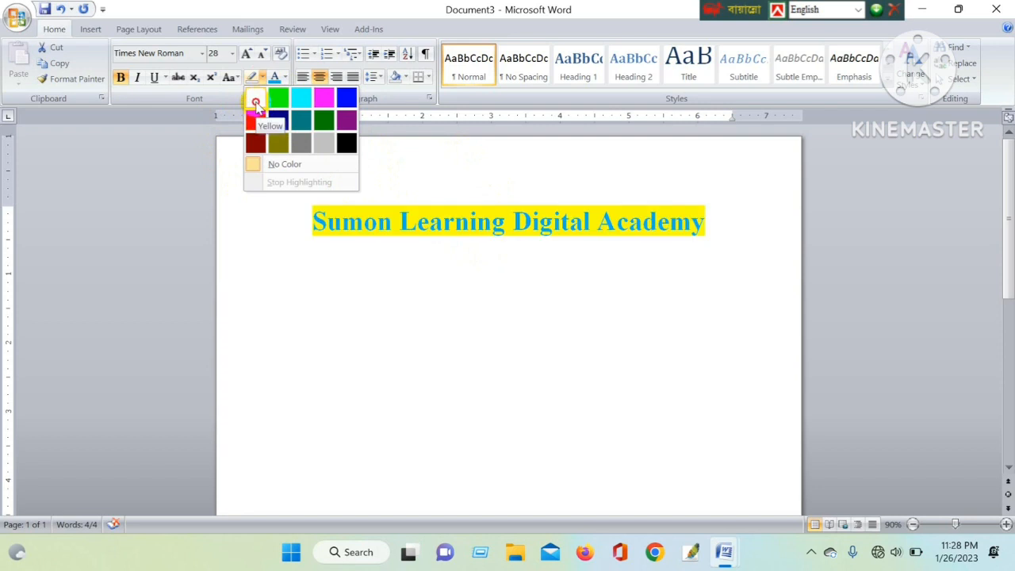
pyautogui.click(256, 101)
pyautogui.doubleClick(368, 290)
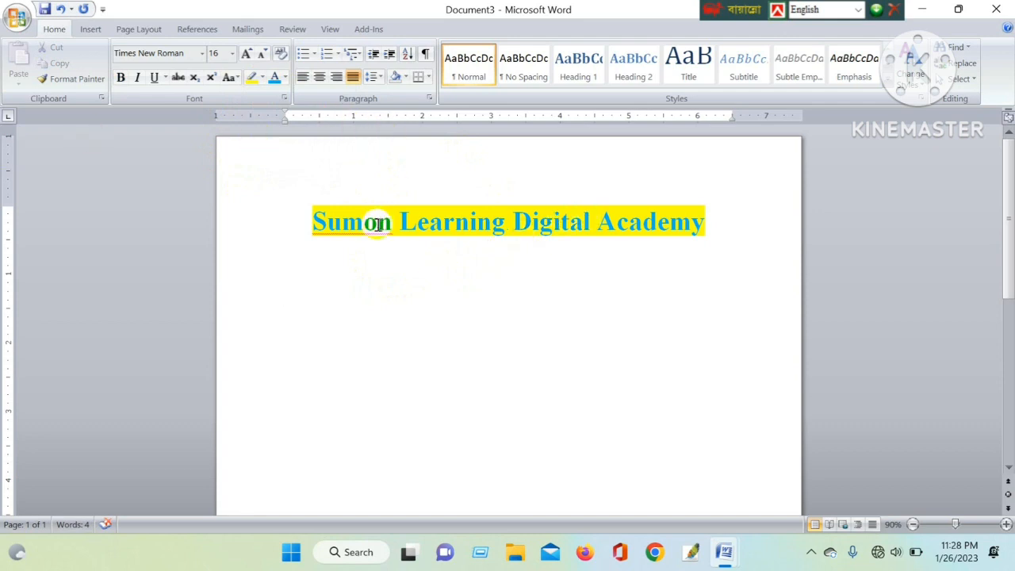
# Apply a double underline to the whole highlighted heading
pyautogui.moveTo(311, 218); pyautogui.dragTo(737, 240)
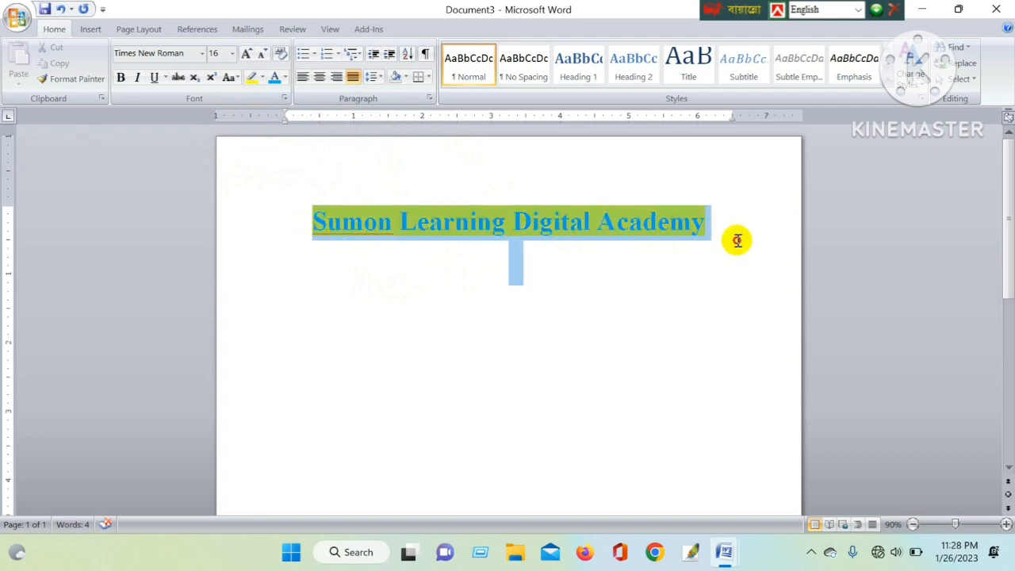
pyautogui.click(165, 77)
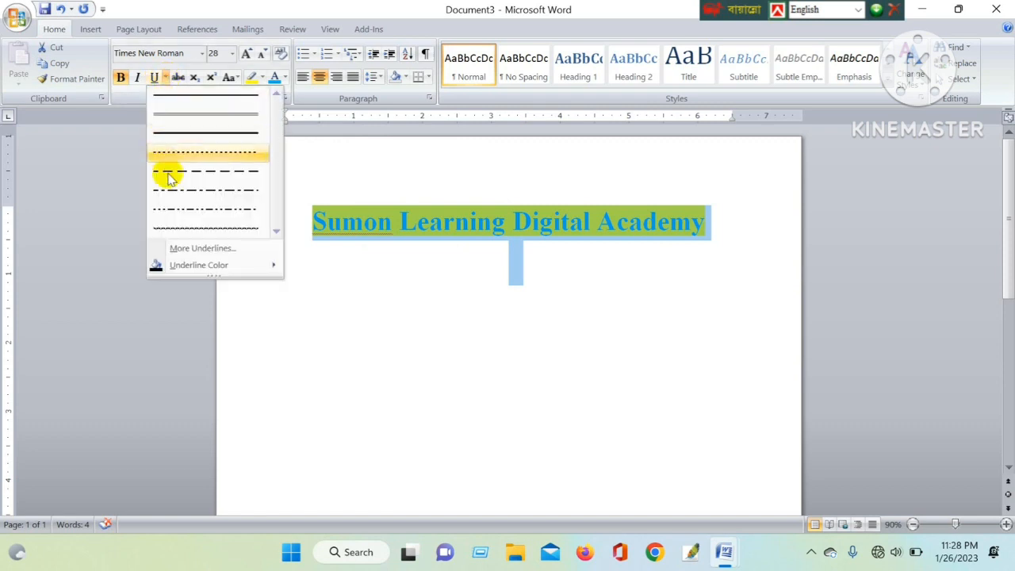
pyautogui.click(217, 115)
pyautogui.click(461, 269)
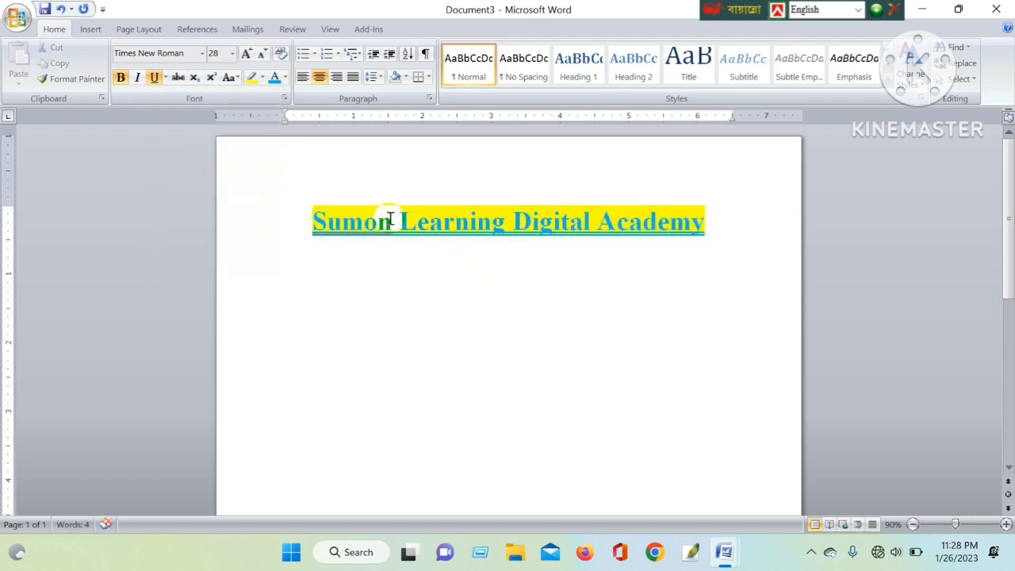
# Highlight the whole heading in light gray
pyautogui.click(263, 77)
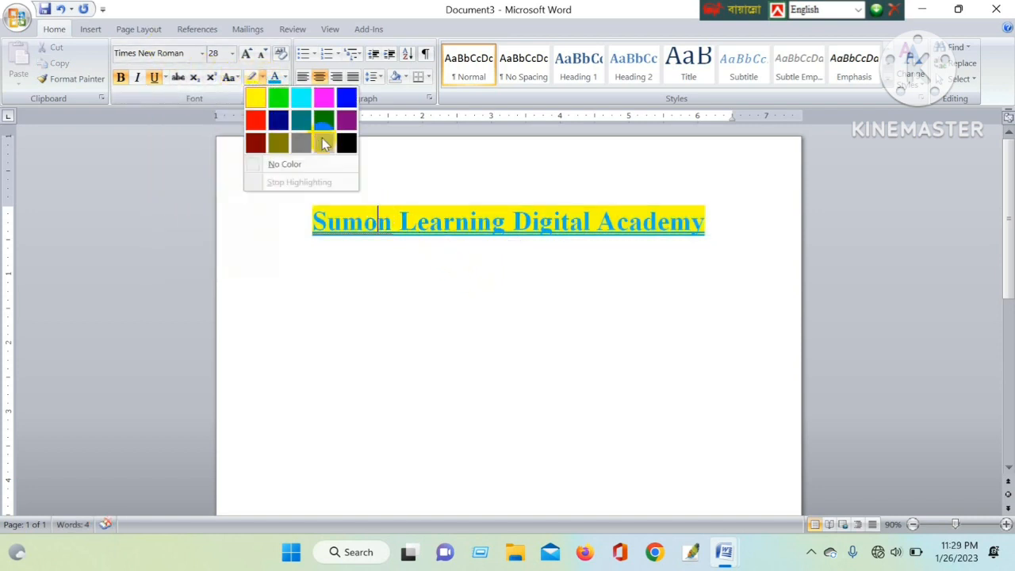
pyautogui.click(326, 144)
pyautogui.moveTo(283, 198); pyautogui.dragTo(734, 262)
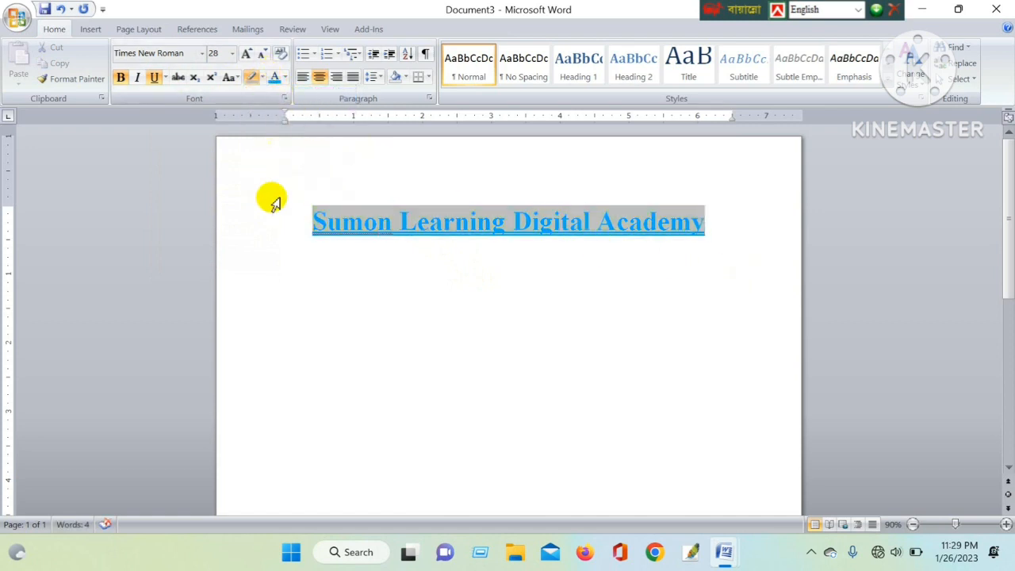
pyautogui.hotkey('ctrl', 'z')
pyautogui.moveTo(302, 204)
pyautogui.mouseDown()
pyautogui.moveTo(410, 220)
pyautogui.moveTo(558, 220)
pyautogui.mouseUp()
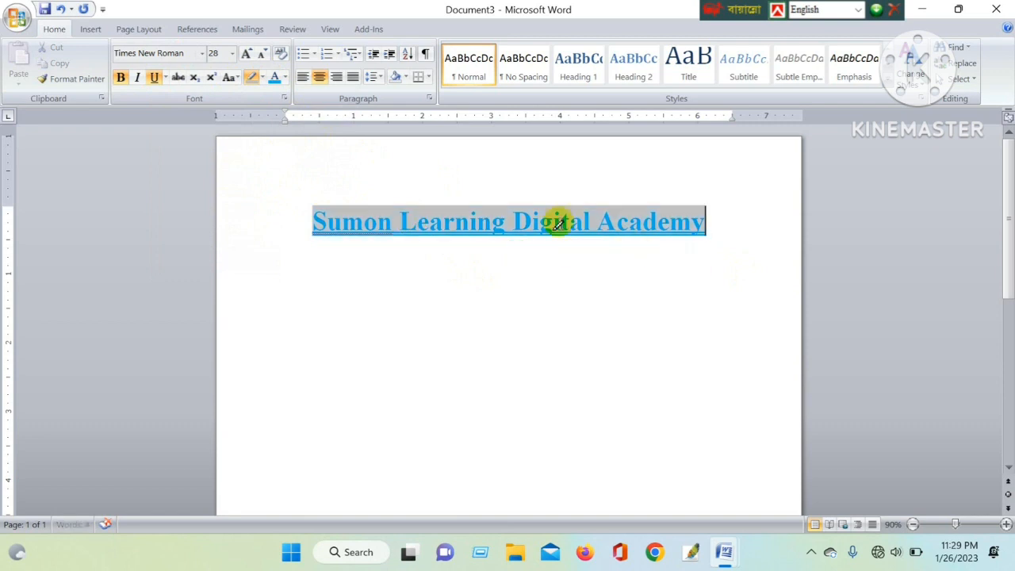
# Change the selected heading's highlight color to dark blue and turn off the highlighter
pyautogui.click(263, 77)
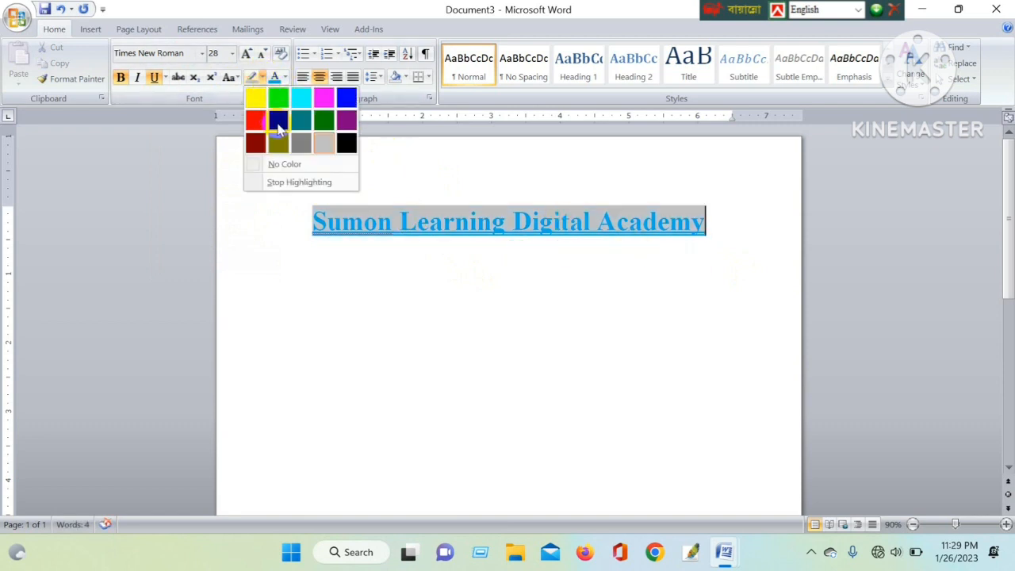
pyautogui.click(280, 126)
pyautogui.click(491, 289)
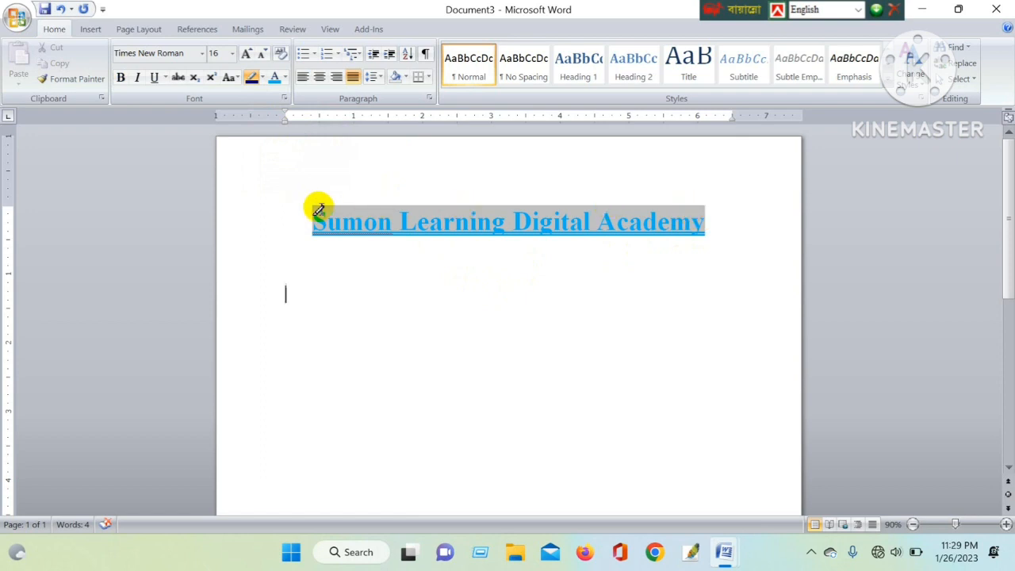
pyautogui.moveTo(315, 212)
pyautogui.mouseDown()
pyautogui.moveTo(664, 217)
pyautogui.moveTo(484, 267)
pyautogui.mouseUp()
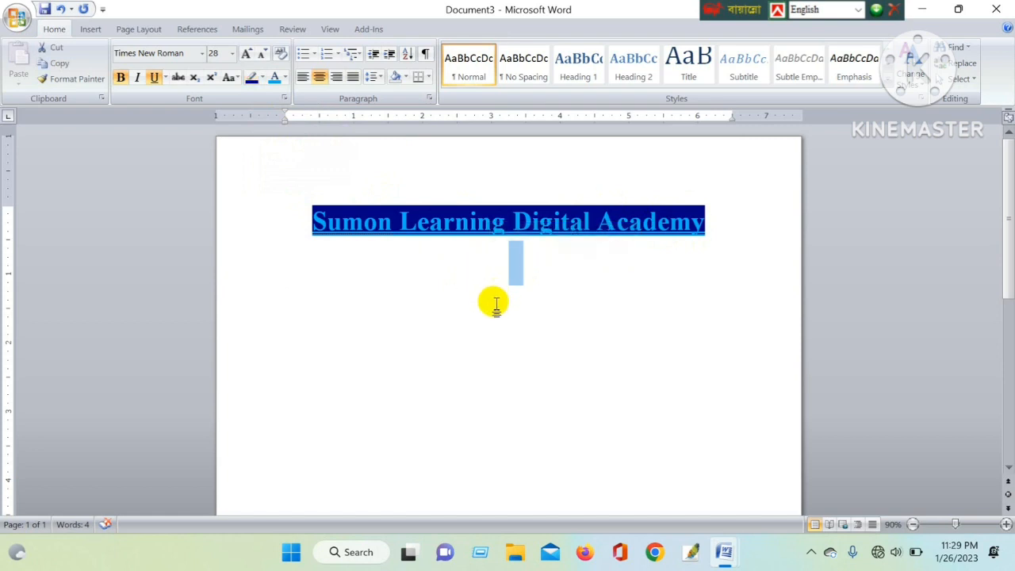
pyautogui.press('Escape')
pyautogui.click(367, 346)
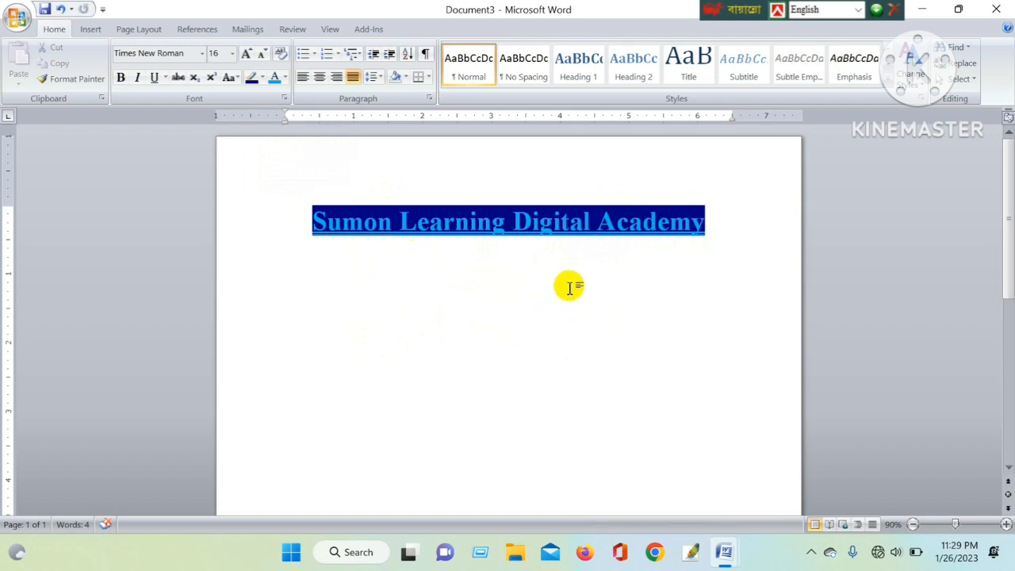
# Append the characters frt to the end of the heading and erase them again
pyautogui.click(710, 225)
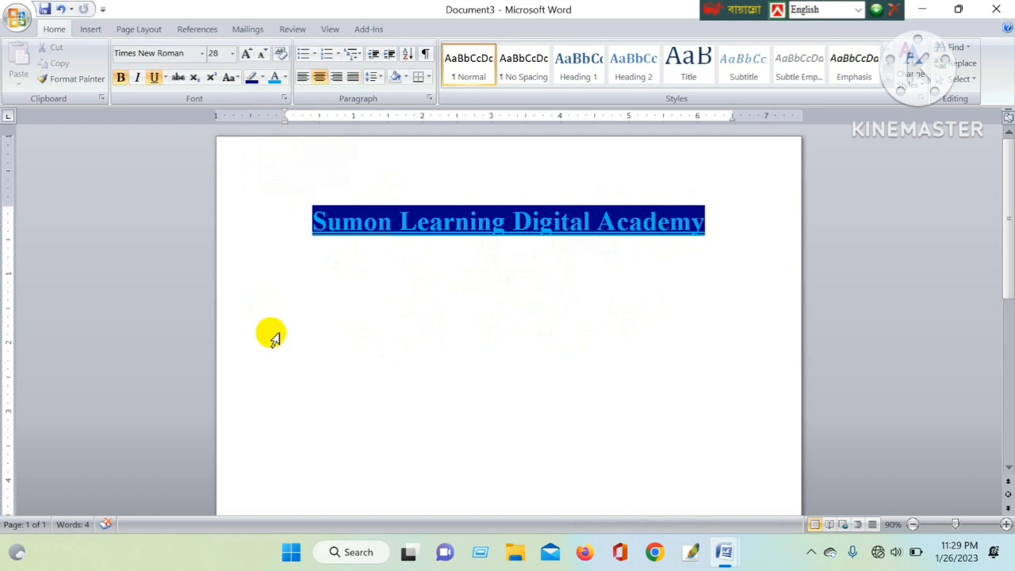
pyautogui.scroll(-1, 391, 347)
pyautogui.scroll(1, 392, 350)
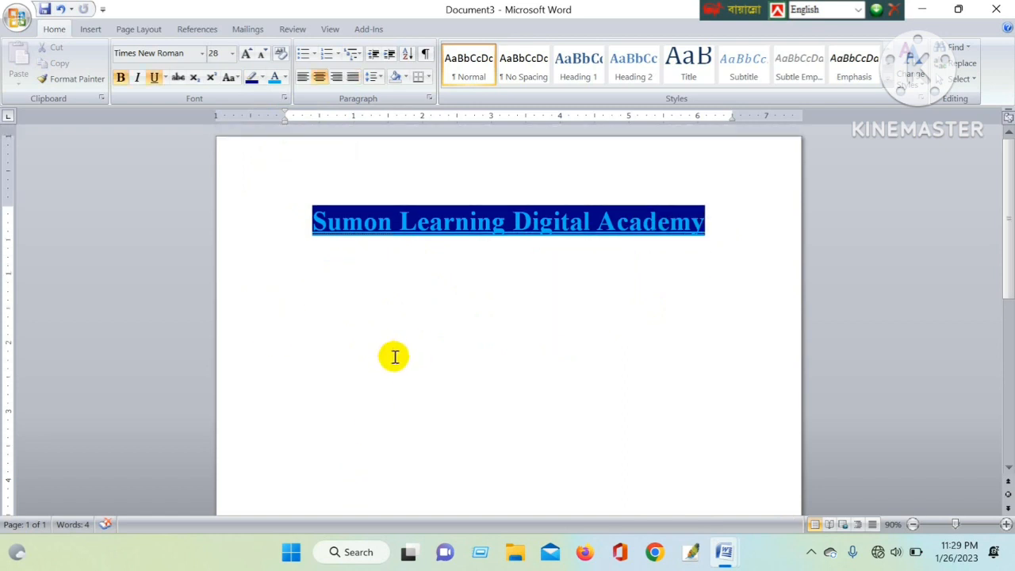
pyautogui.write('frt')
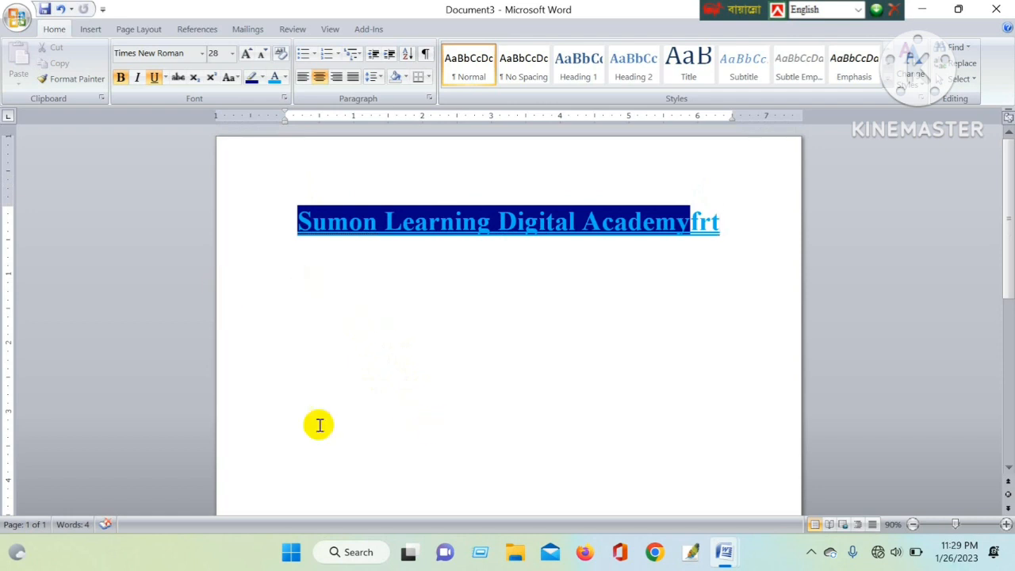
pyautogui.press('BackSpace')
pyautogui.press('BackSpace')
pyautogui.press('BackSpace')
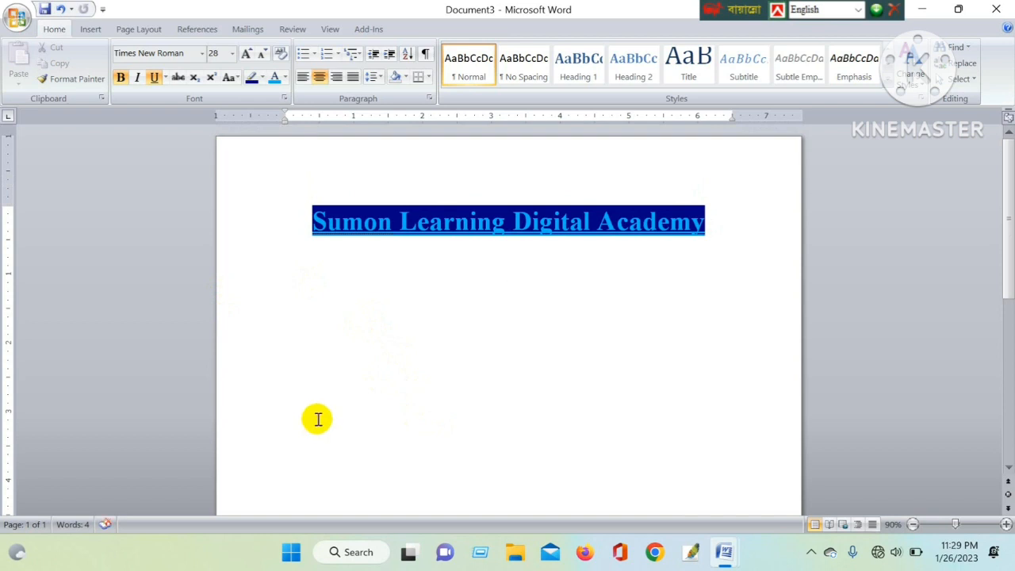
# Enter ghstrst on the line below the heading and paste a copy of that line
pyautogui.click(487, 257)
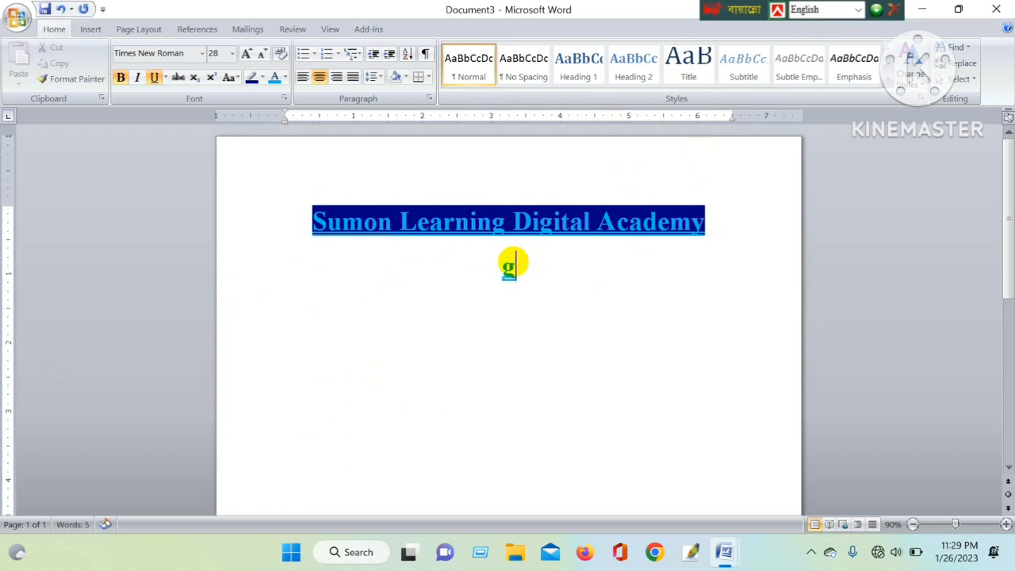
pyautogui.write('hstrst')
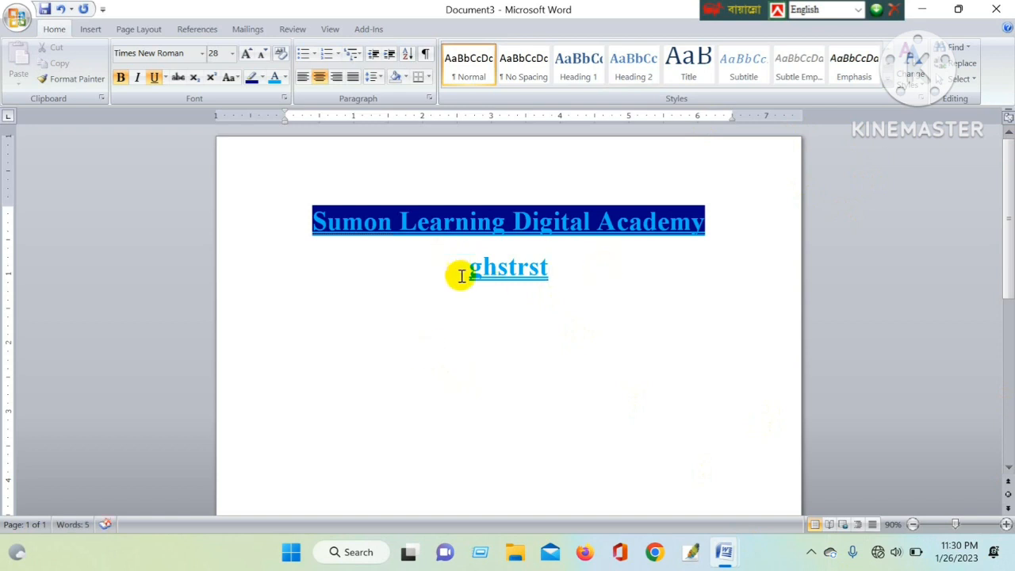
pyautogui.moveTo(461, 276); pyautogui.dragTo(650, 288)
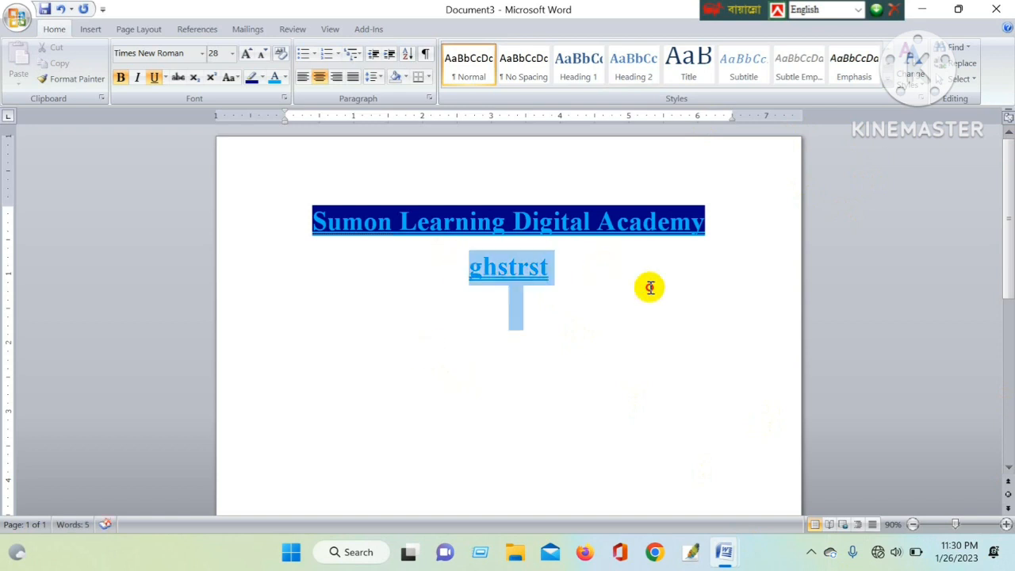
pyautogui.rightClick(536, 270)
pyautogui.click(585, 396)
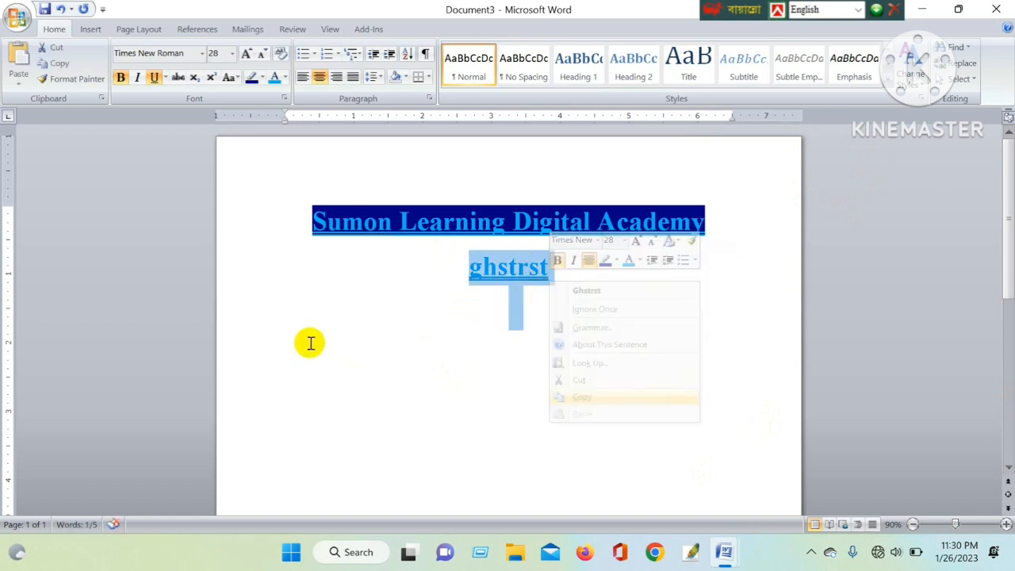
pyautogui.click(295, 279)
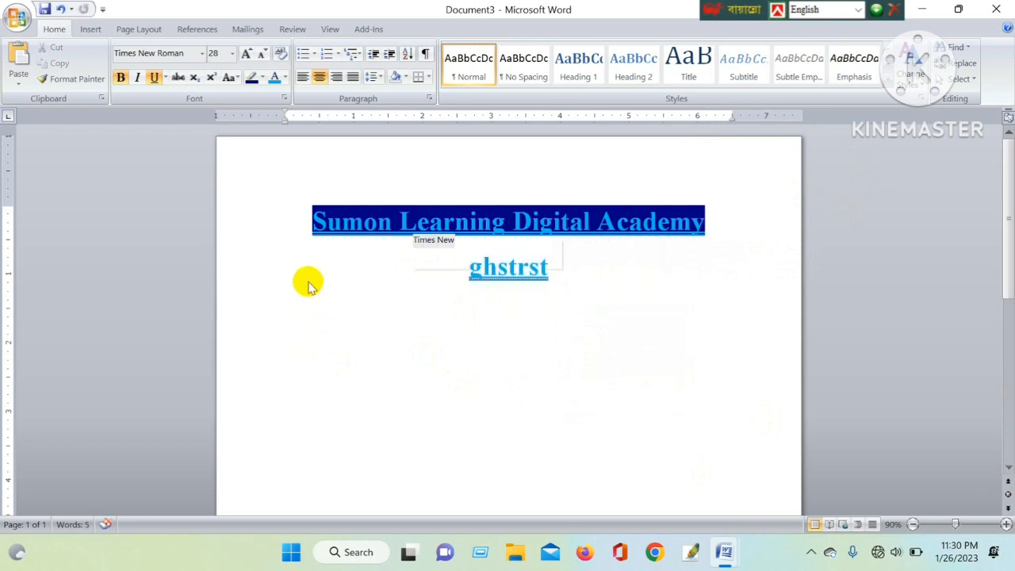
pyautogui.rightClick(476, 271)
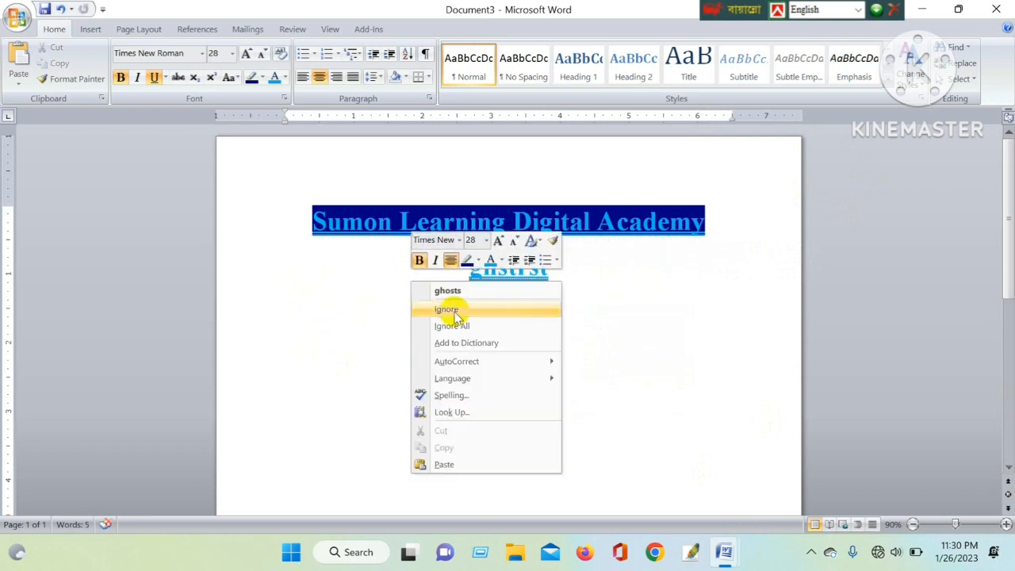
pyautogui.click(444, 465)
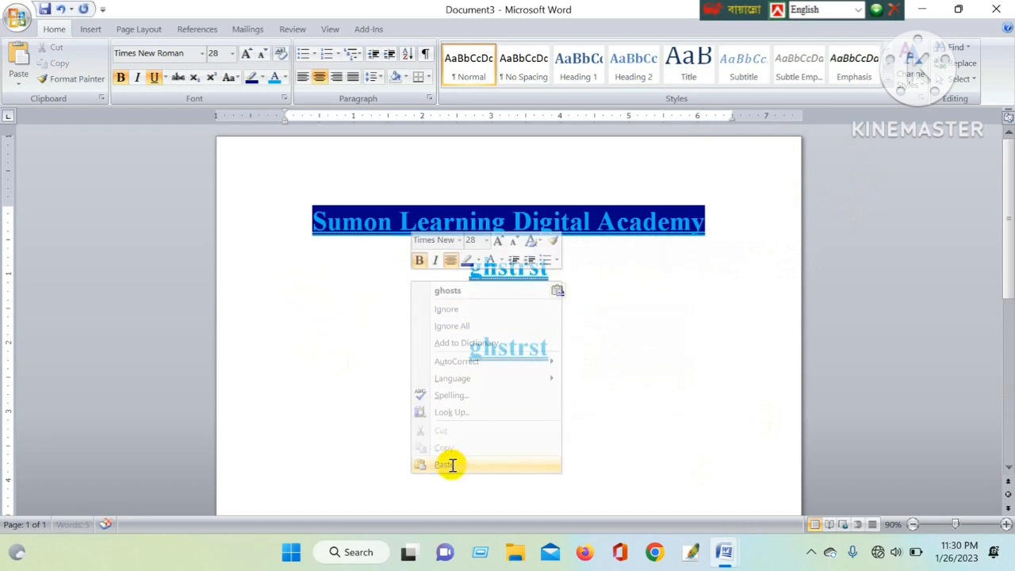
# Erase the first ghstrst and the line breaks so the remaining one directly follows the heading text
pyautogui.click(280, 344)
pyautogui.press('BackSpace')
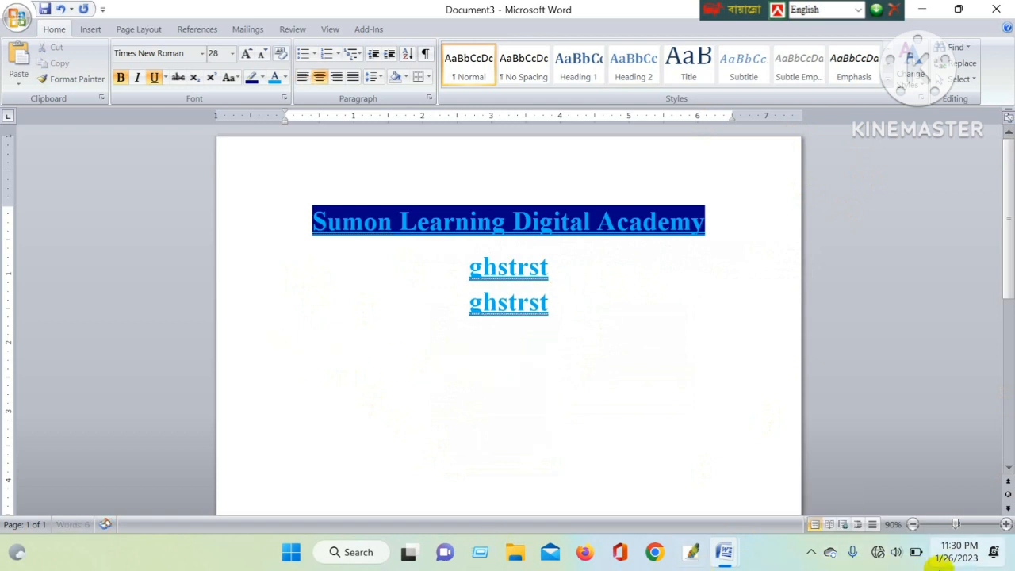
pyautogui.press('BackSpace')
pyautogui.press('BackSpace')
pyautogui.press('BackSpace')
pyautogui.press('BackSpace')
pyautogui.press('BackSpace')
pyautogui.press('BackSpace')
pyautogui.press('BackSpace')
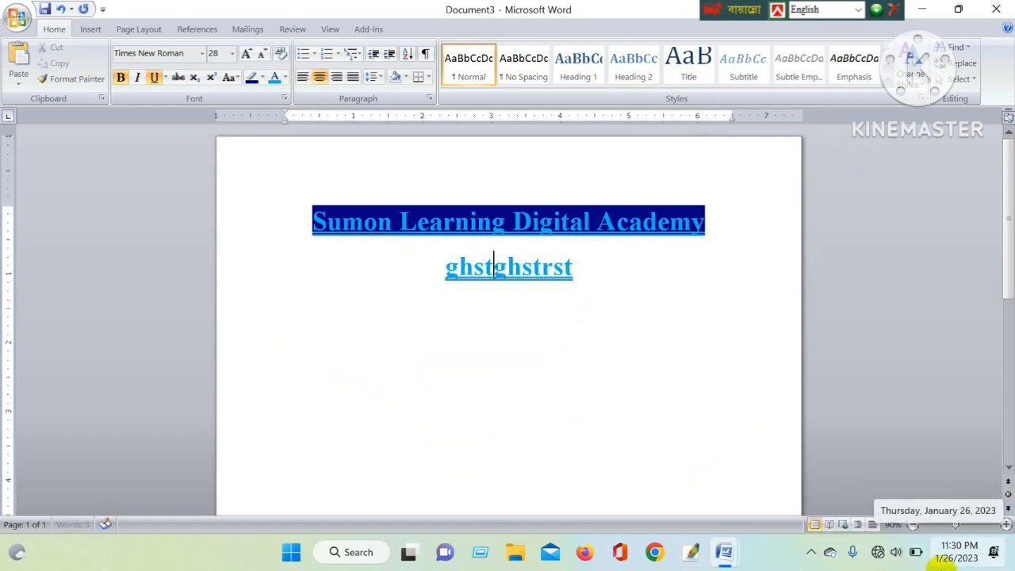
pyautogui.press('BackSpace')
pyautogui.press('BackSpace')
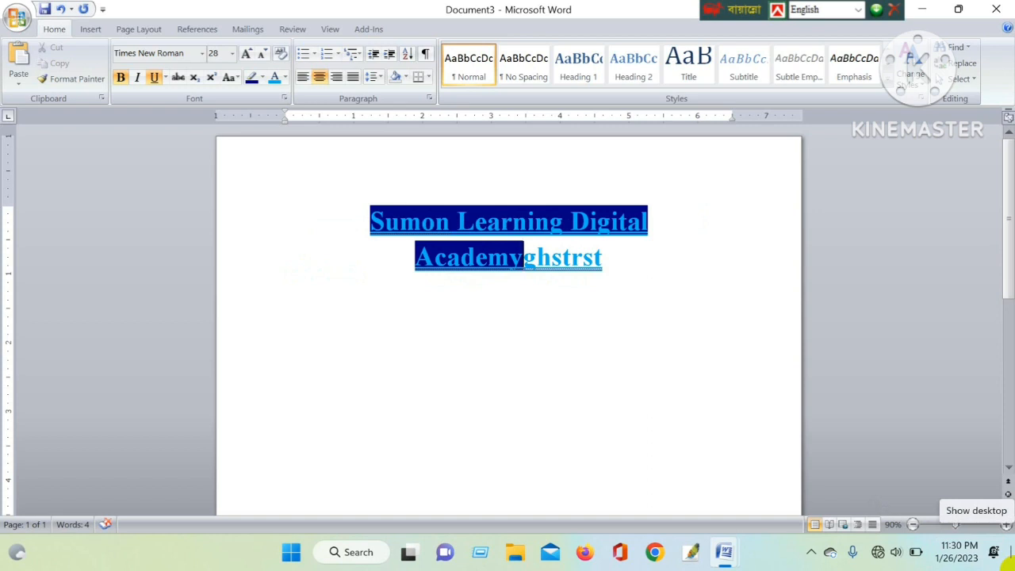
# Insert the letters YYYyy between the heading text and ghstrst
pyautogui.write('Y')
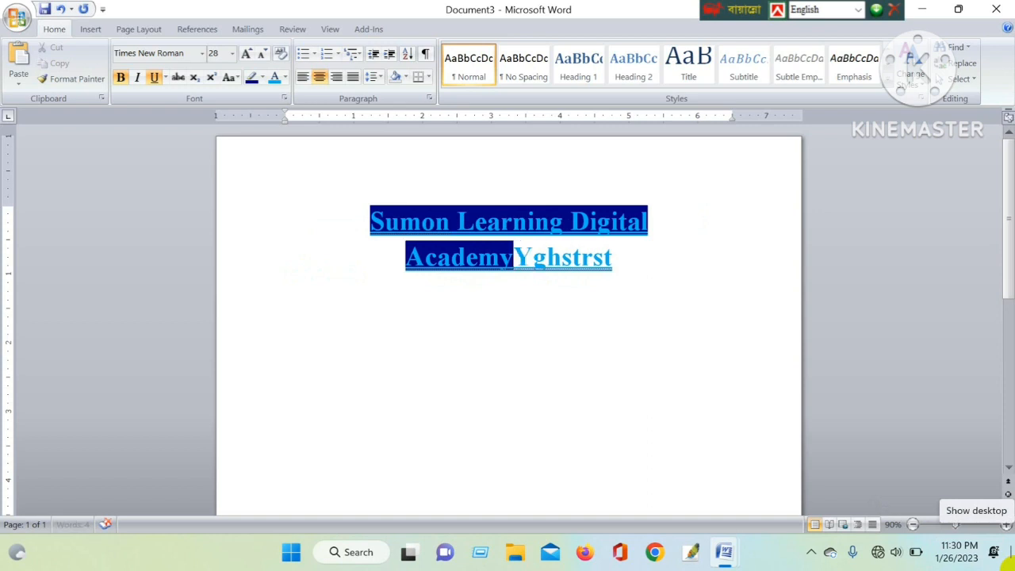
pyautogui.write('Y')
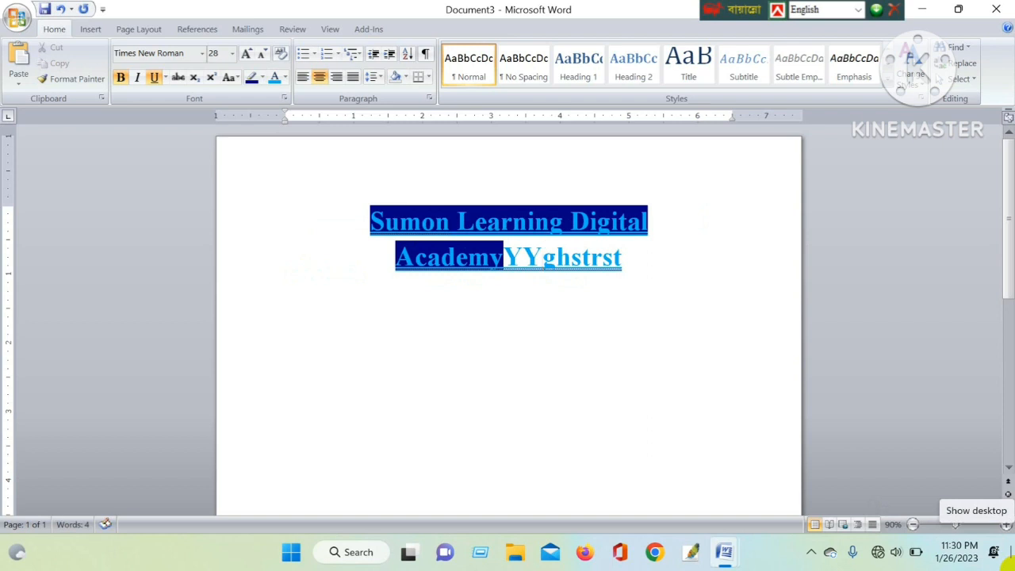
pyautogui.write('Yvy')
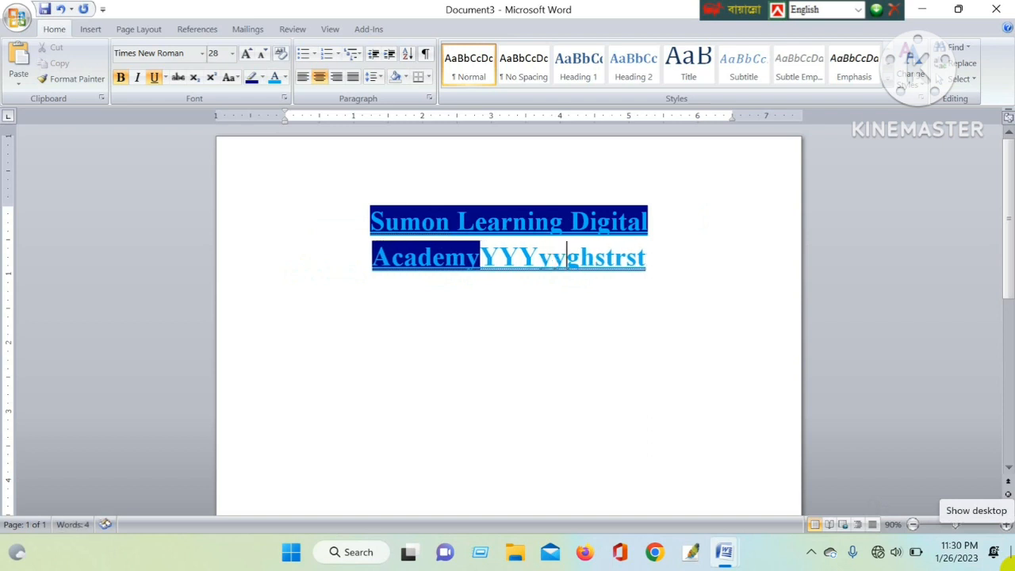
# Erase the inserted letters and the heading text in front of ghstrst back to Sum
pyautogui.press('BackSpace')
pyautogui.press('BackSpace')
pyautogui.press('BackSpace')
pyautogui.press('BackSpace')
pyautogui.press('BackSpace')
pyautogui.press('BackSpace')
pyautogui.press('BackSpace')
pyautogui.press('BackSpace')
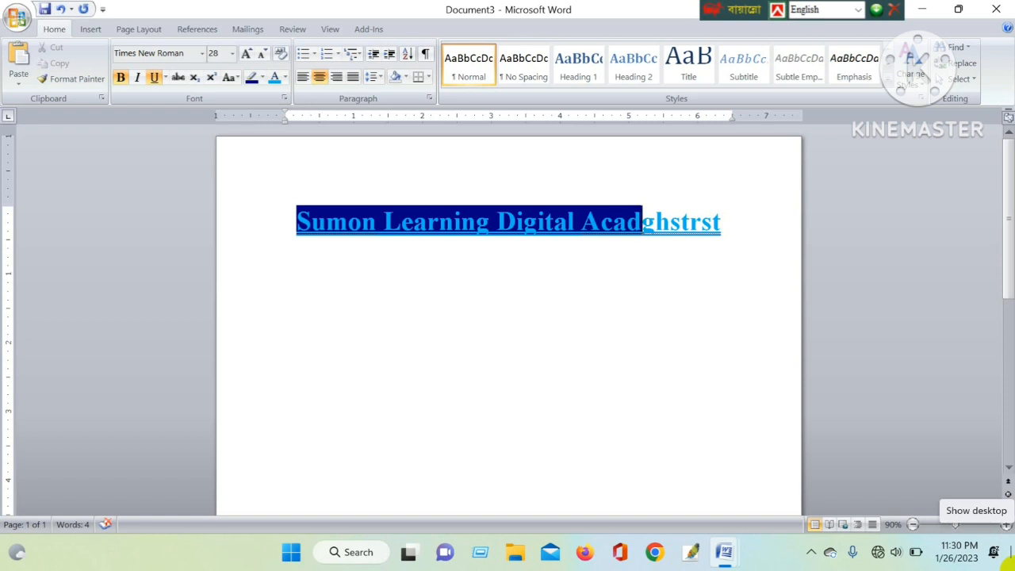
pyautogui.press('BackSpace')
pyautogui.press('BackSpace')
pyautogui.press('BackSpace')
pyautogui.press('BackSpace')
pyautogui.press('BackSpace')
pyautogui.press('BackSpace')
pyautogui.press('BackSpace')
pyautogui.press('BackSpace')
pyautogui.press('BackSpace')
pyautogui.press('BackSpace')
pyautogui.press('BackSpace')
pyautogui.press('BackSpace')
pyautogui.press('BackSpace')
pyautogui.press('BackSpace')
pyautogui.press('BackSpace')
pyautogui.press('BackSpace')
pyautogui.press('BackSpace')
pyautogui.press('BackSpace')
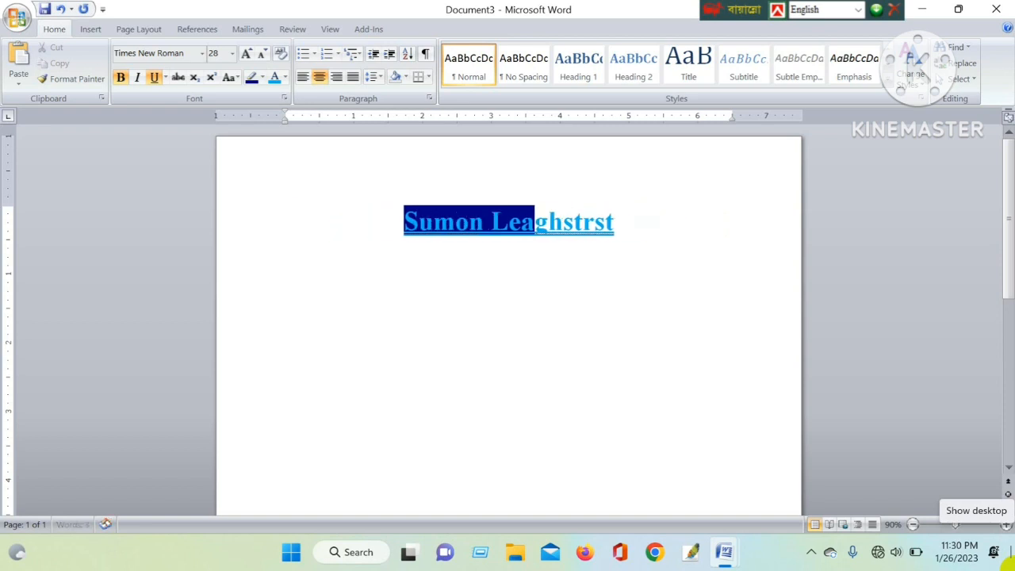
pyautogui.press('BackSpace')
pyautogui.press('BackSpace')
pyautogui.press('BackSpace')
pyautogui.press('BackSpace')
pyautogui.press('BackSpace')
pyautogui.press('BackSpace')
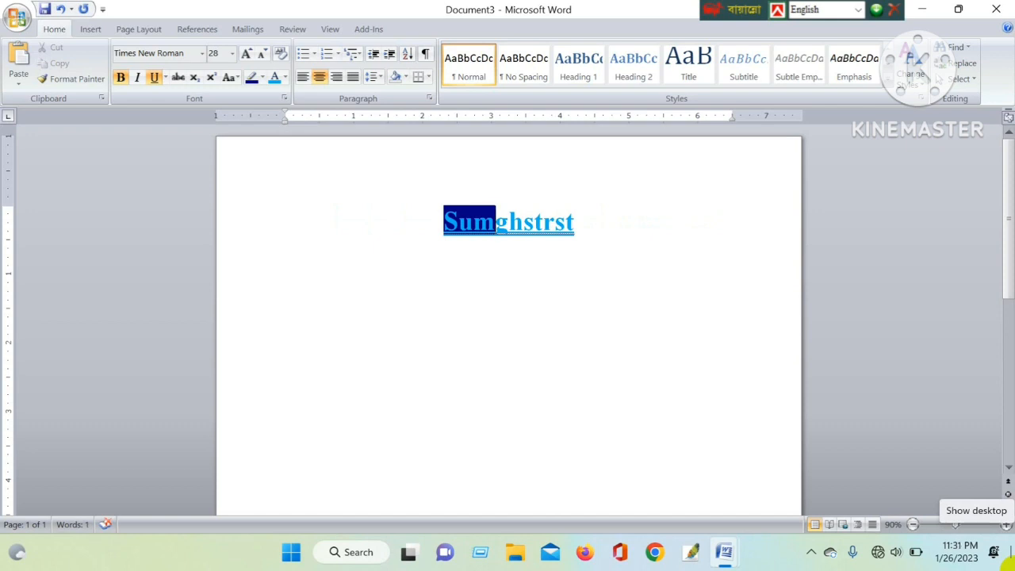
# Undo the recent edits until the full heading is back and a single ghstrst stands on its own line below
pyautogui.hotkey('ctrl', 'z')
pyautogui.hotkey('ctrl', 'z')
pyautogui.hotkey('ctrl', 'z')
pyautogui.hotkey('ctrl', 'z')
pyautogui.hotkey('ctrl', 'z')
pyautogui.hotkey('ctrl', 'z')
pyautogui.hotkey('ctrl', 'z')
pyautogui.hotkey('ctrl', 'z')
pyautogui.hotkey('ctrl', 'z')
pyautogui.hotkey('ctrl', 'z')
pyautogui.hotkey('ctrl', 'z')
pyautogui.hotkey('ctrl', 'z')
pyautogui.hotkey('ctrl', 'z')
pyautogui.hotkey('ctrl', 'z')
pyautogui.hotkey('ctrl', 'z')
pyautogui.hotkey('ctrl', 'z')
pyautogui.hotkey('ctrl', 'z')
pyautogui.hotkey('ctrl', 'z')
pyautogui.hotkey('ctrl', 'z')
pyautogui.hotkey('ctrl', 'z')
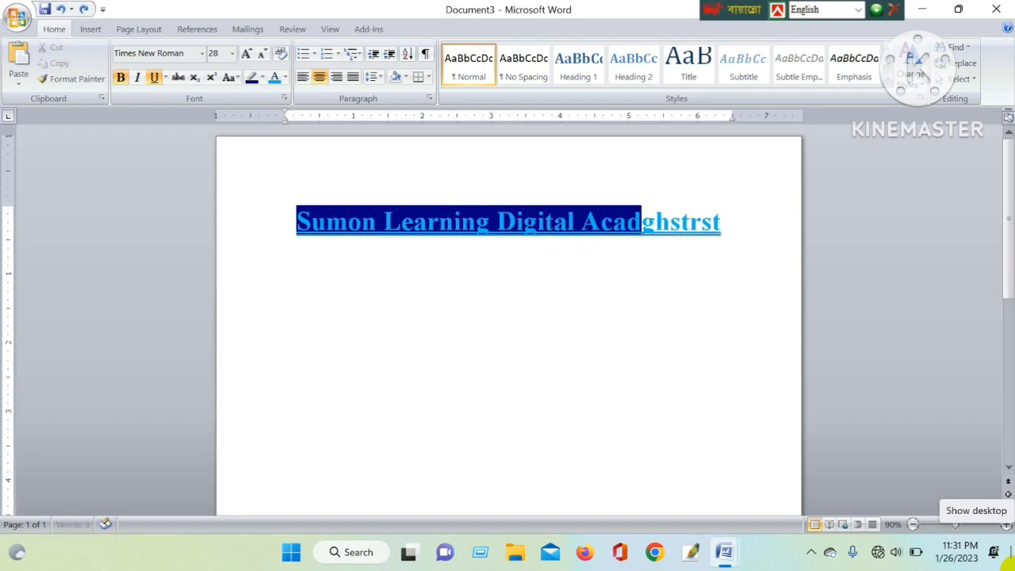
pyautogui.hotkey('ctrl', 'z')
pyautogui.hotkey('ctrl', 'z')
pyautogui.hotkey('ctrl', 'z')
pyautogui.hotkey('ctrl', 'z')
pyautogui.hotkey('ctrl', 'z')
pyautogui.hotkey('ctrl', 'z')
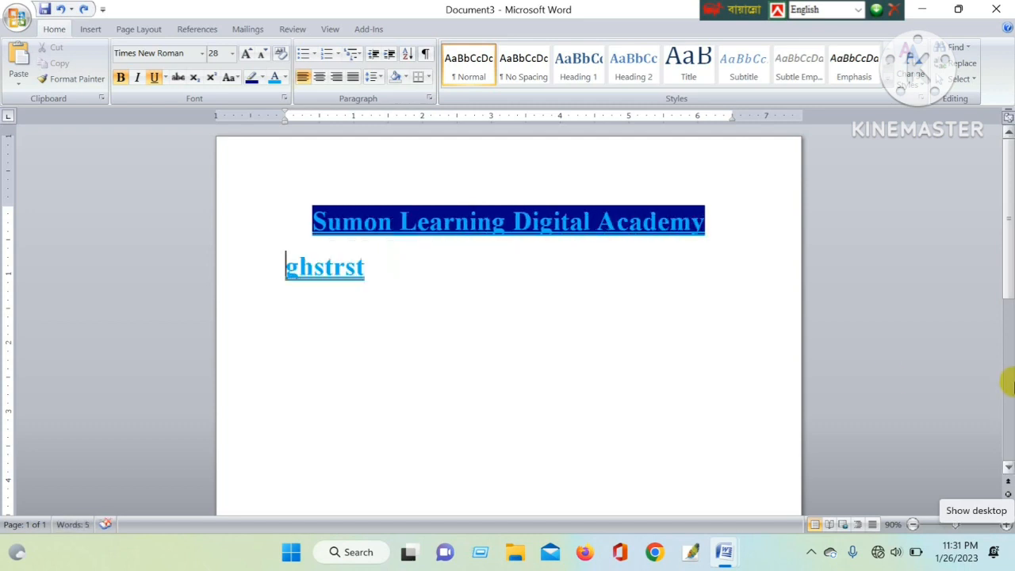
# Replace ghstrst below the heading with the heading's first word in lowercase
pyautogui.doubleClick(369, 278)
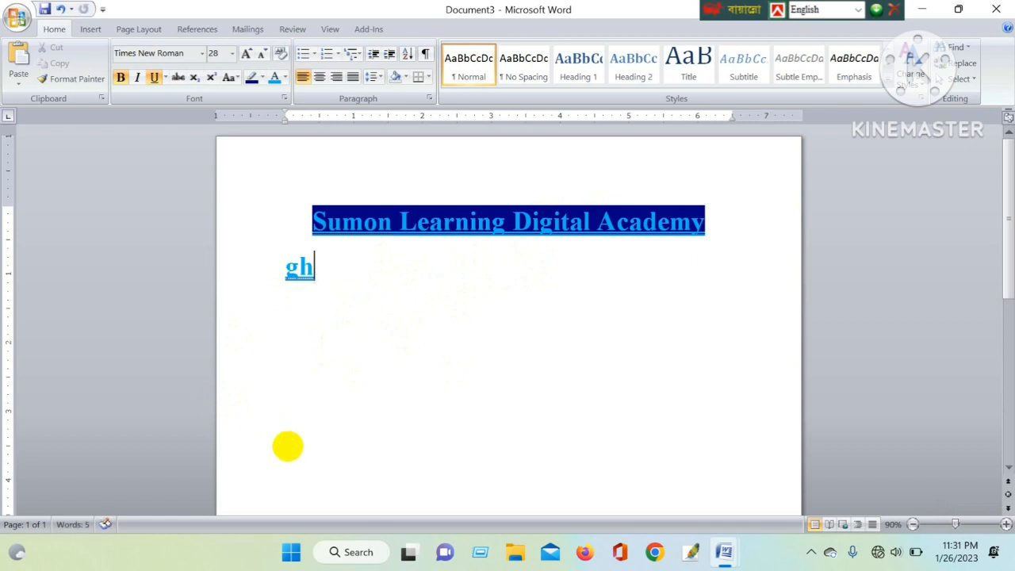
pyautogui.press('BackSpace')
pyautogui.press('BackSpace')
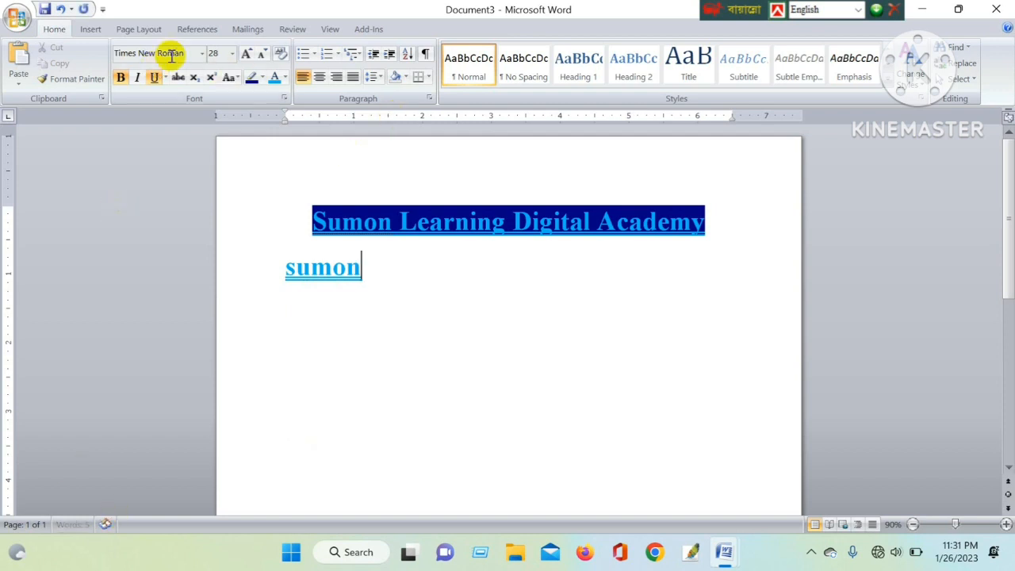
# Set the font size to 18 after the word below the heading and erase that word
pyautogui.click(233, 56)
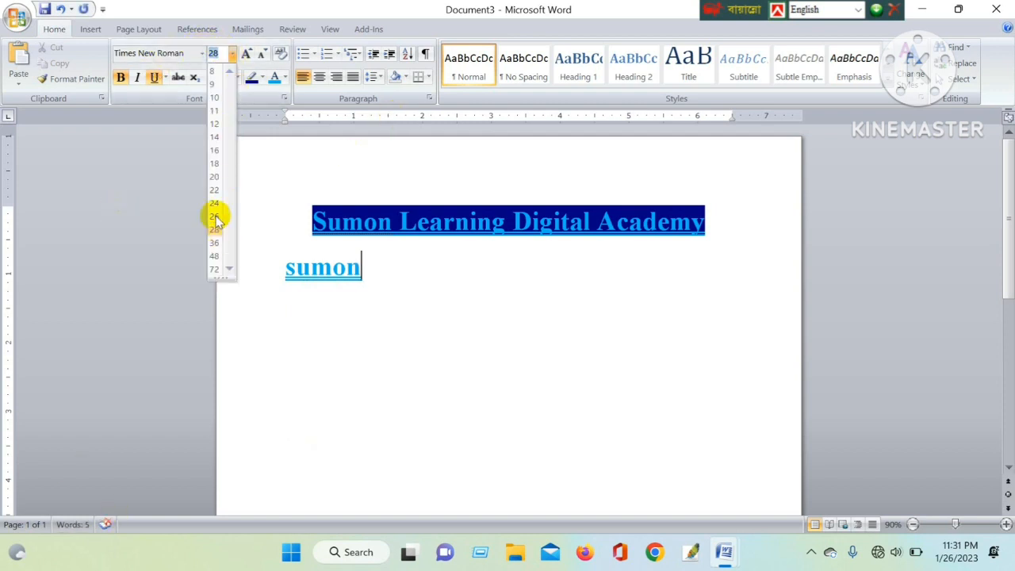
pyautogui.click(217, 164)
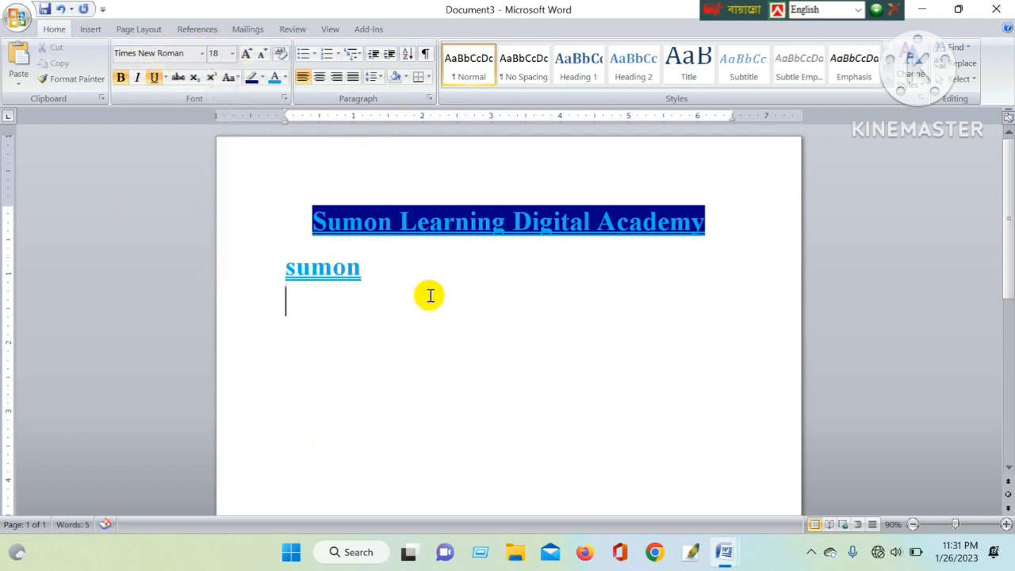
pyautogui.click(372, 272)
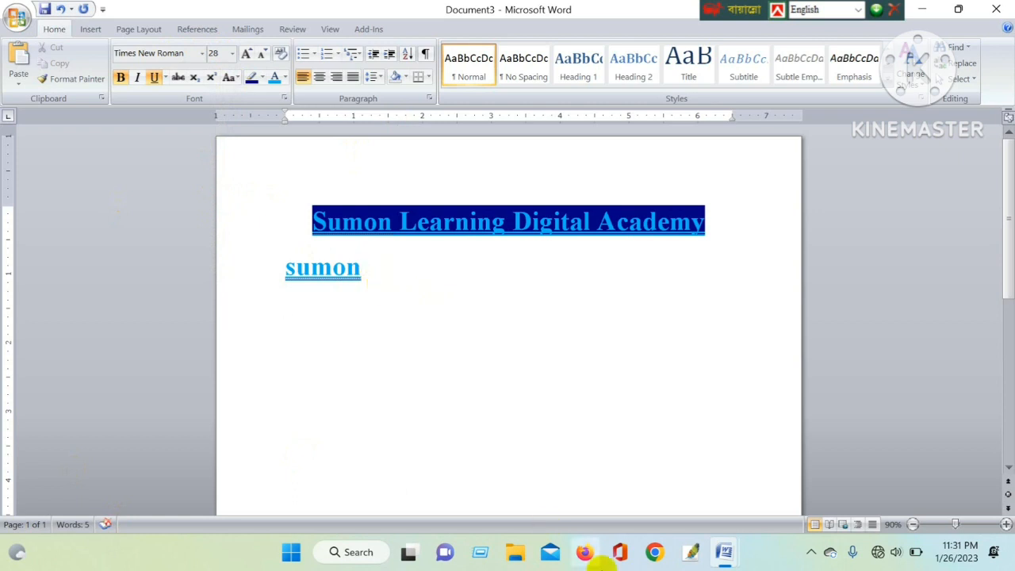
pyautogui.press('BackSpace')
pyautogui.press('BackSpace')
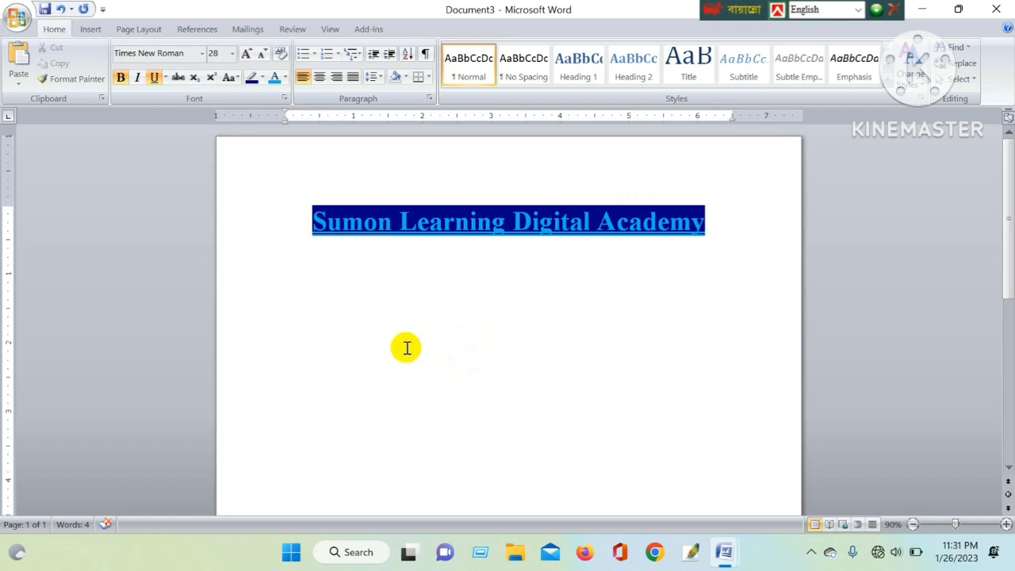
pyautogui.scroll(-1, 406, 347)
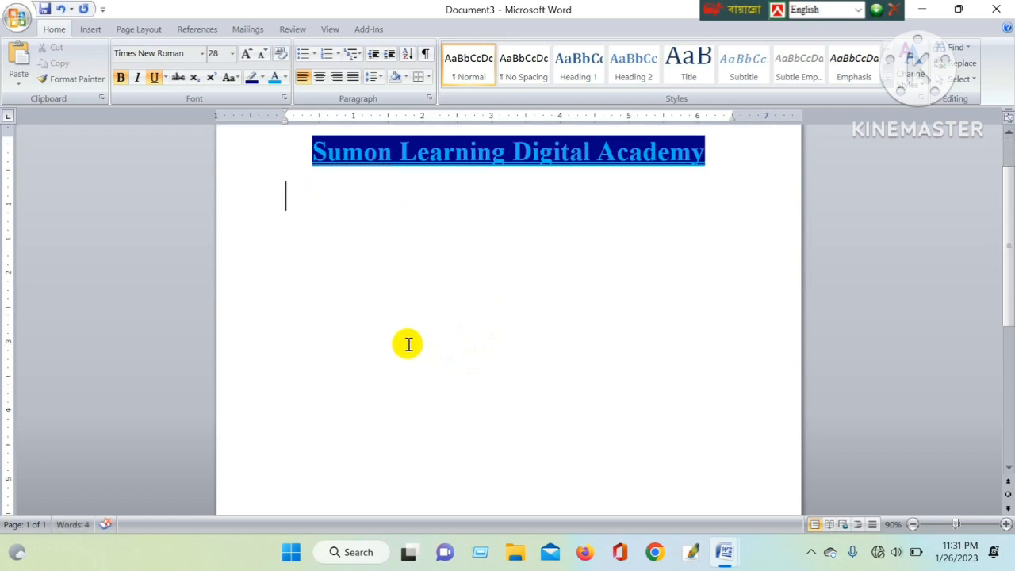
pyautogui.scroll(1, 409, 344)
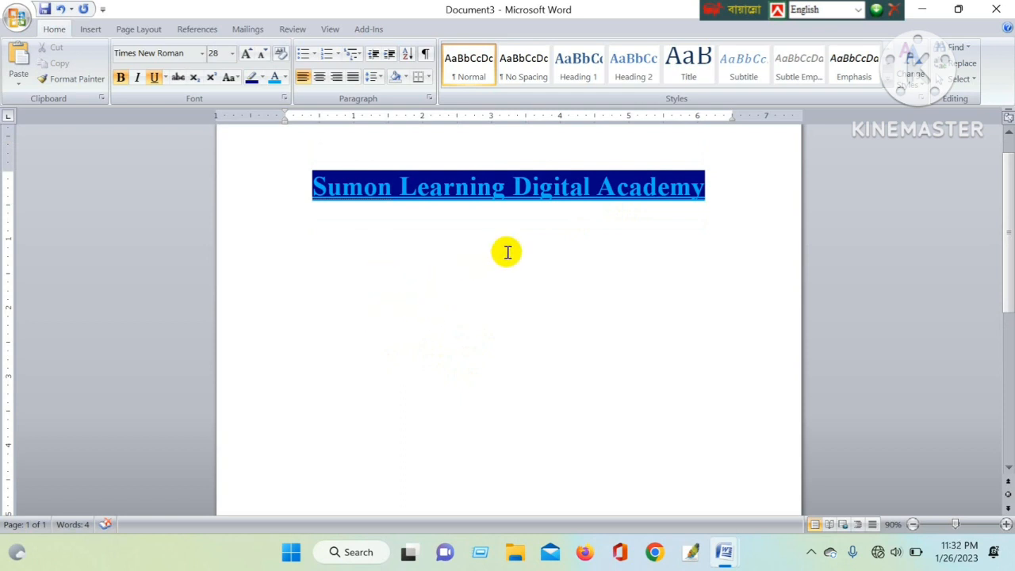
pyautogui.scroll(-1, 507, 263)
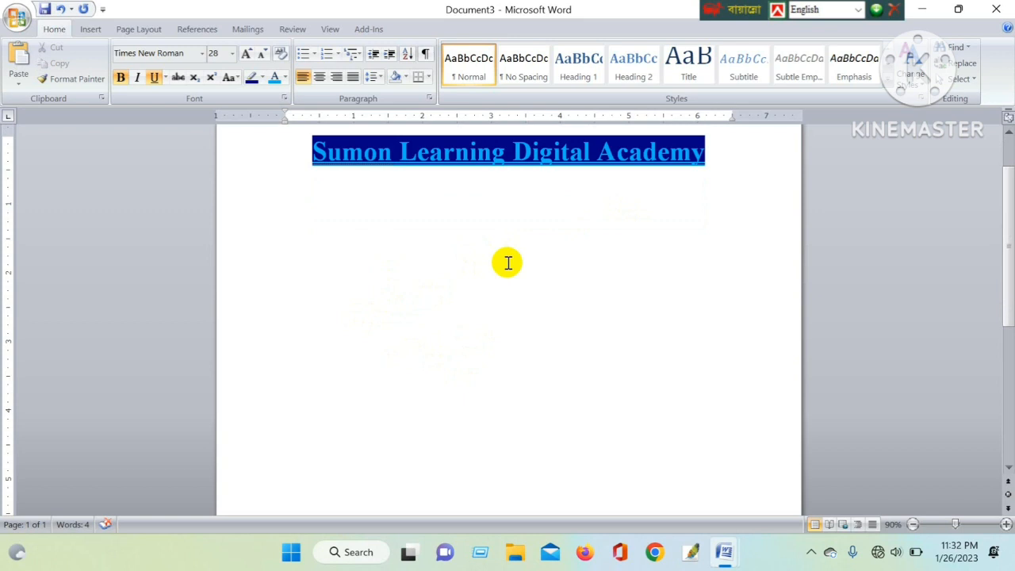